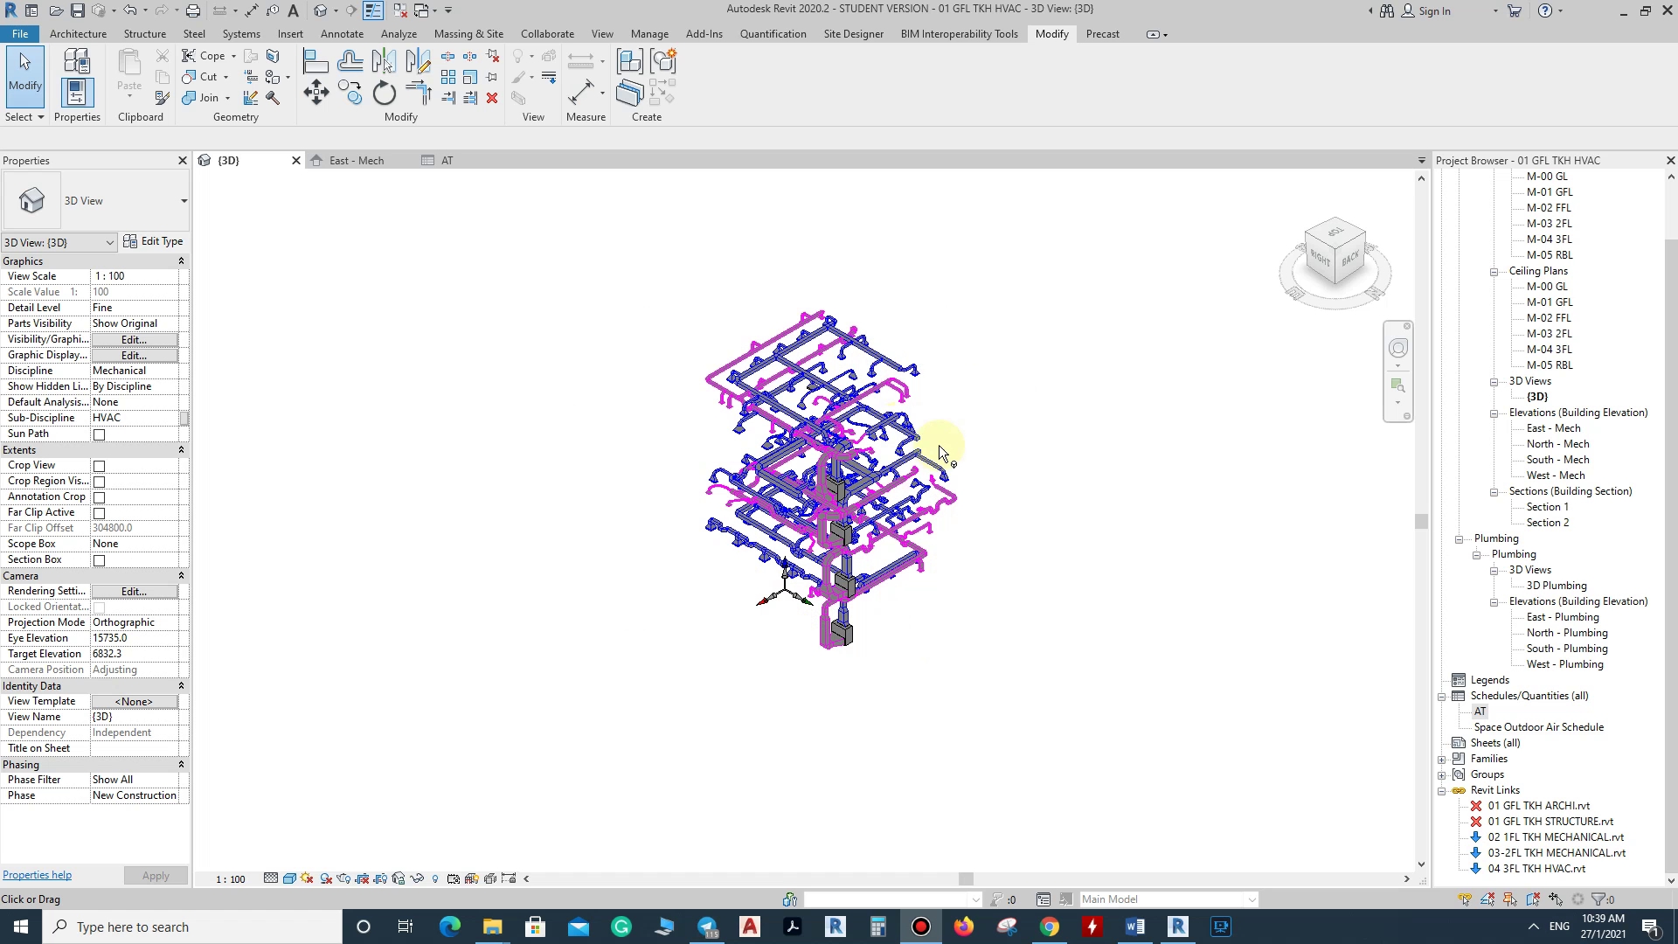
Step: Examine the air terminals and ductwork on all floors of the 3D HVAC model from opposite sides
scroll(798, 350, "up", 4)
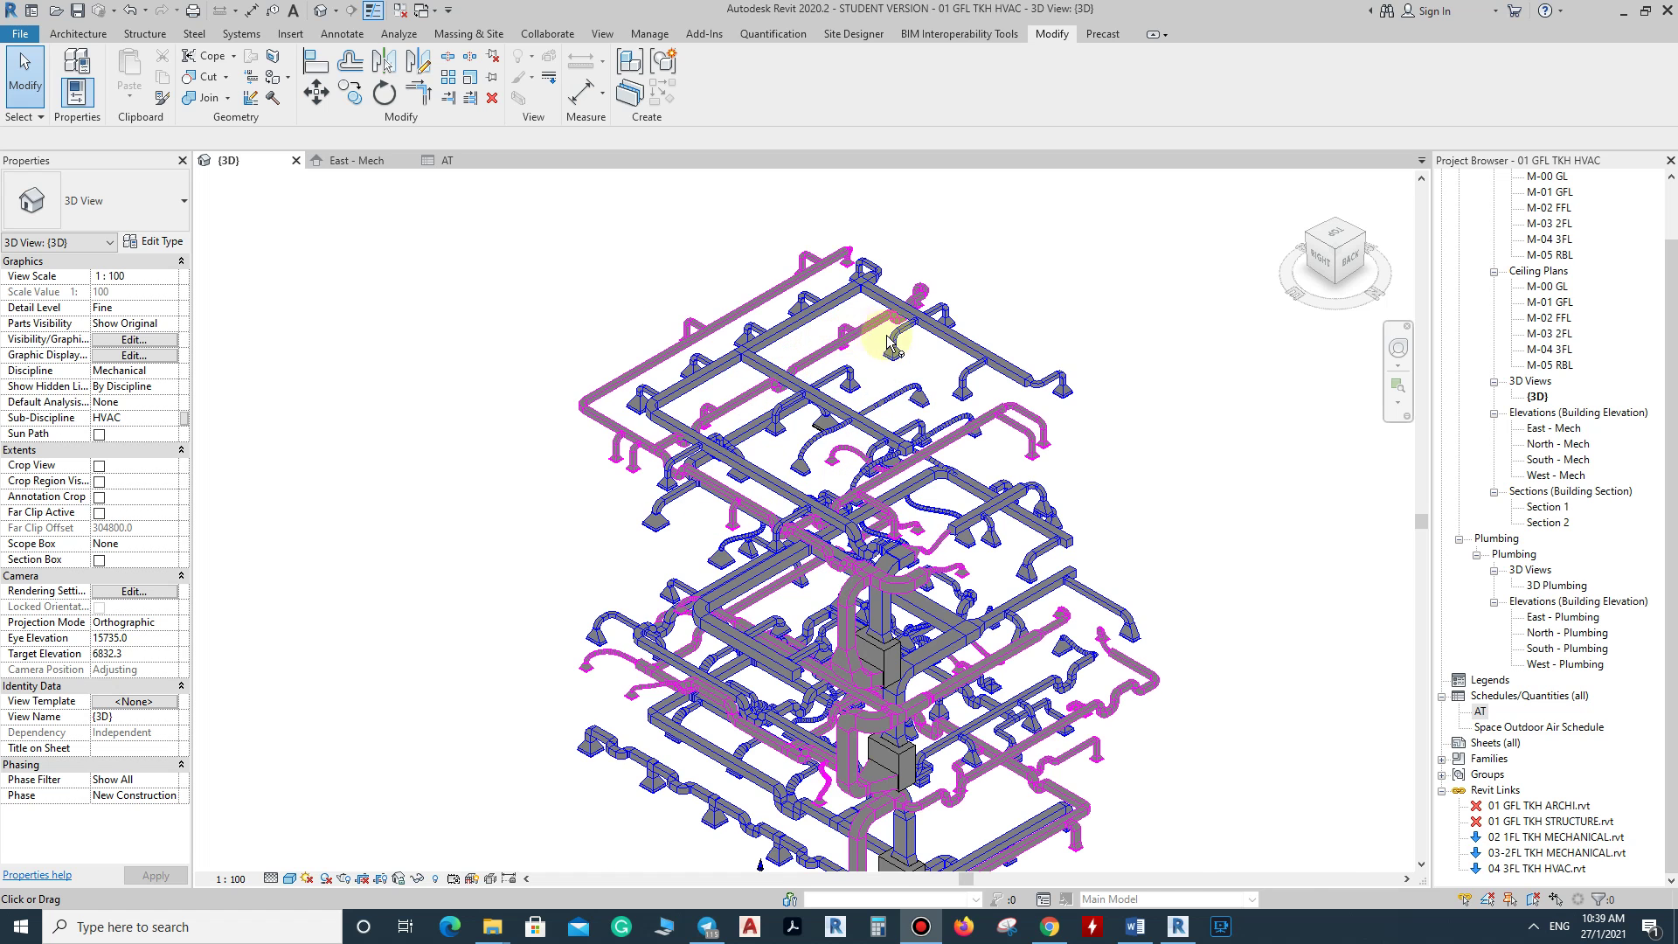
scroll(892, 346, "up", 5)
scroll(961, 432, "up", 2)
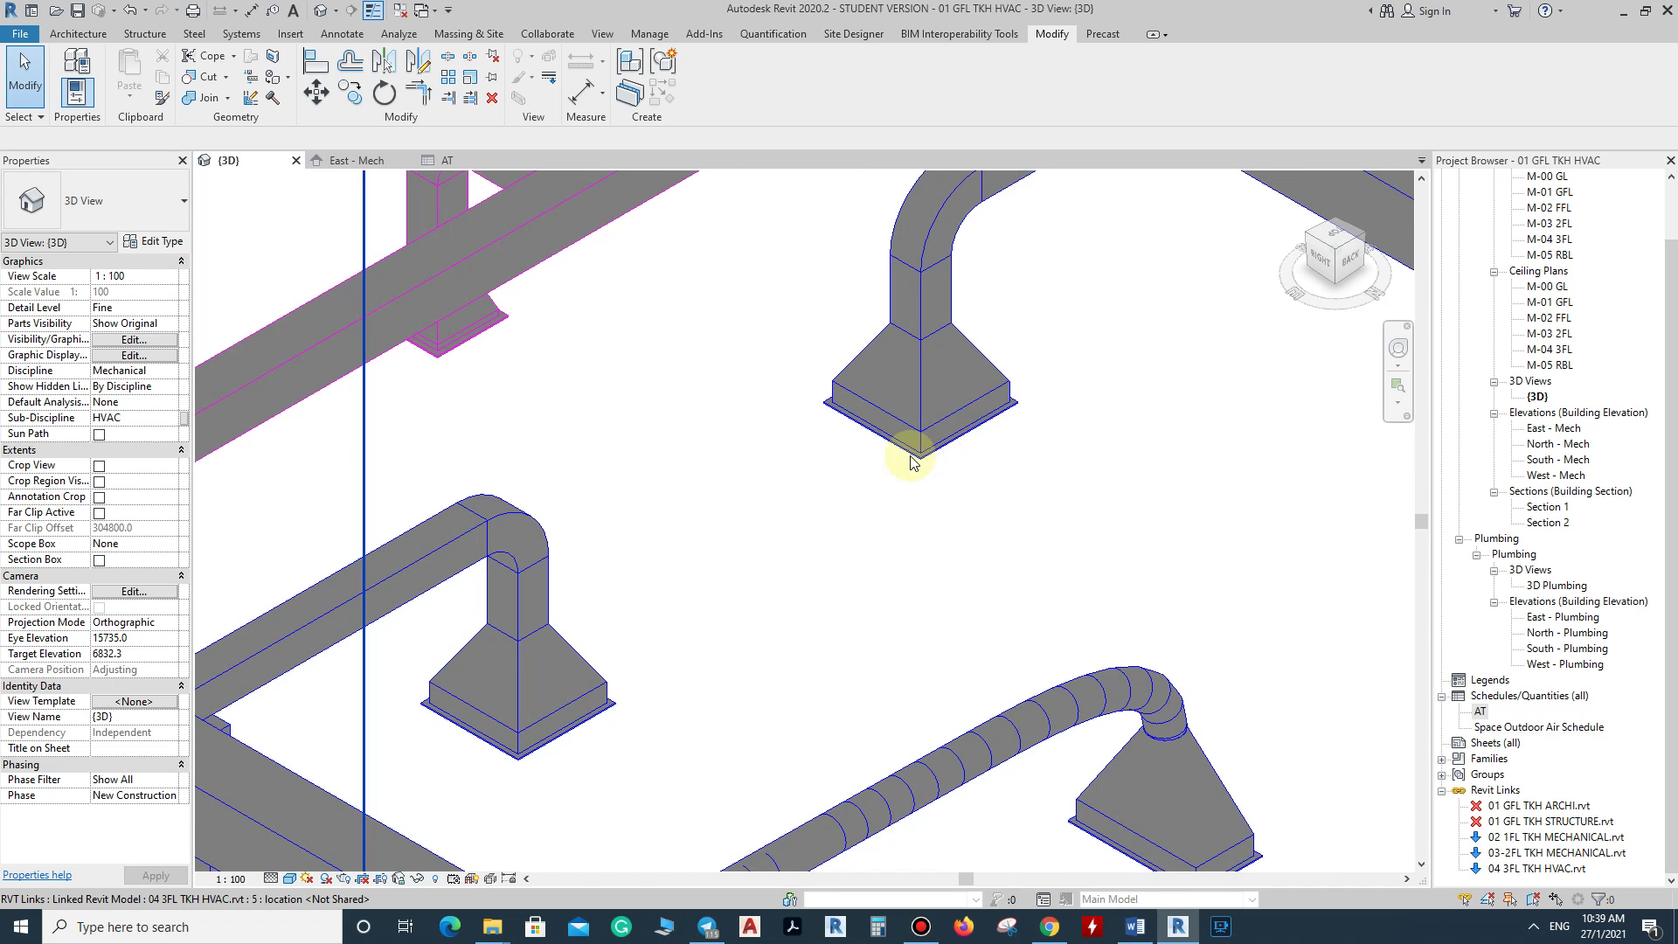
scroll(910, 455, "down", 3)
scroll(950, 486, "down", 3)
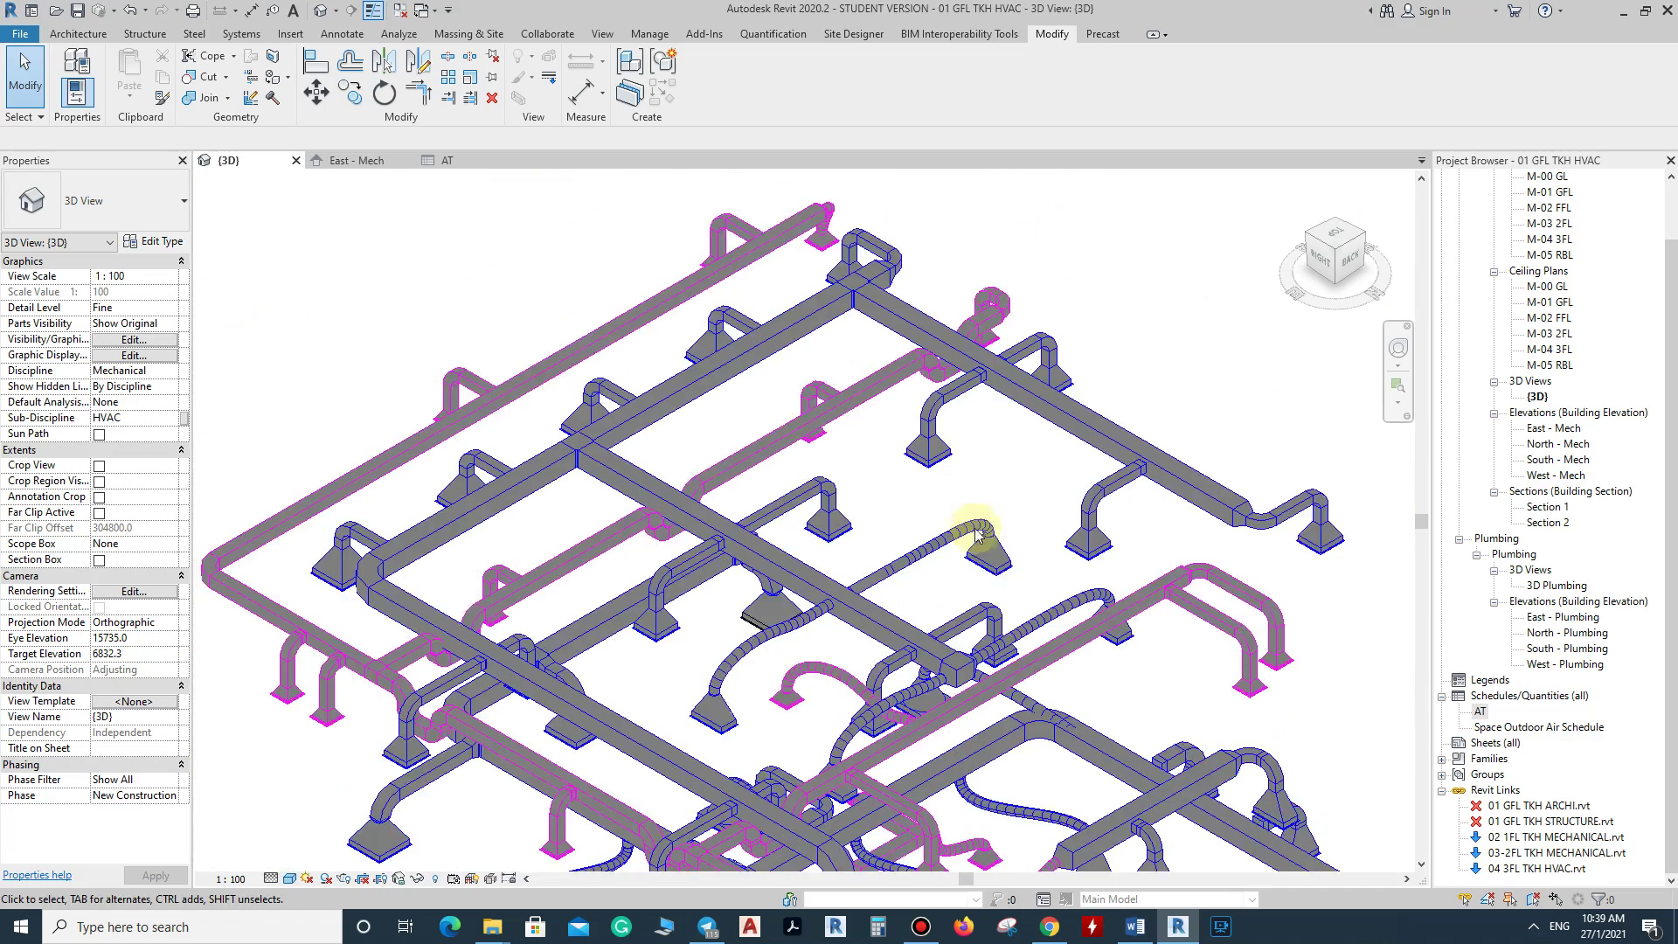
scroll(996, 376, "up", 5)
scroll(909, 481, "down", 5)
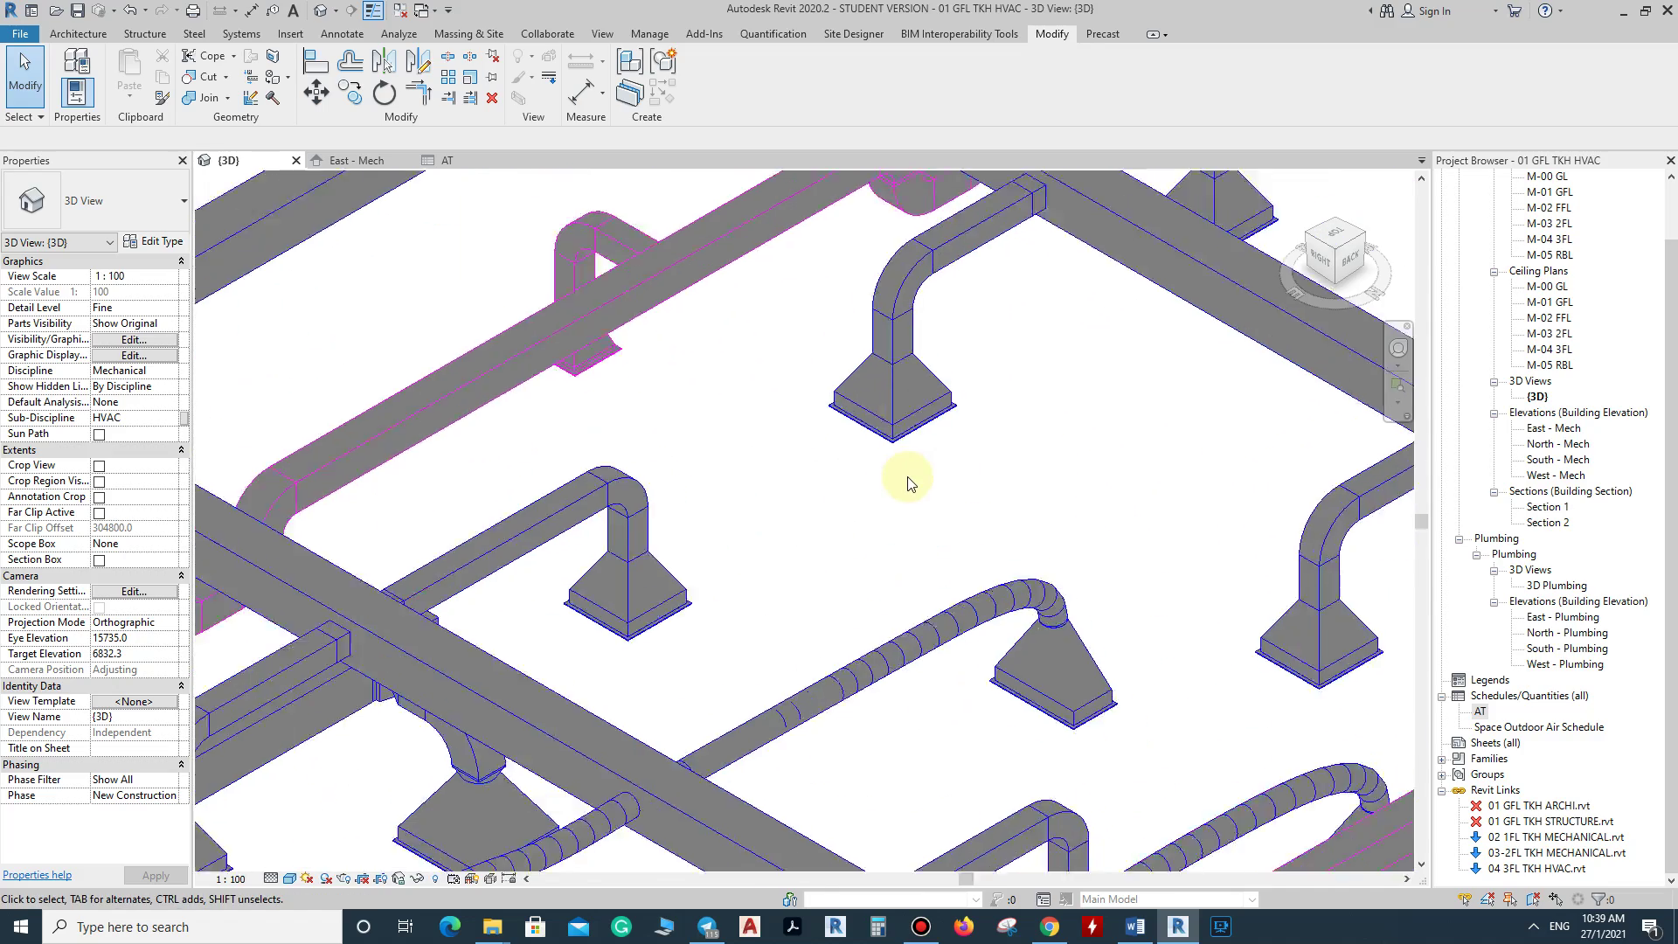
scroll(786, 455, "down", 2)
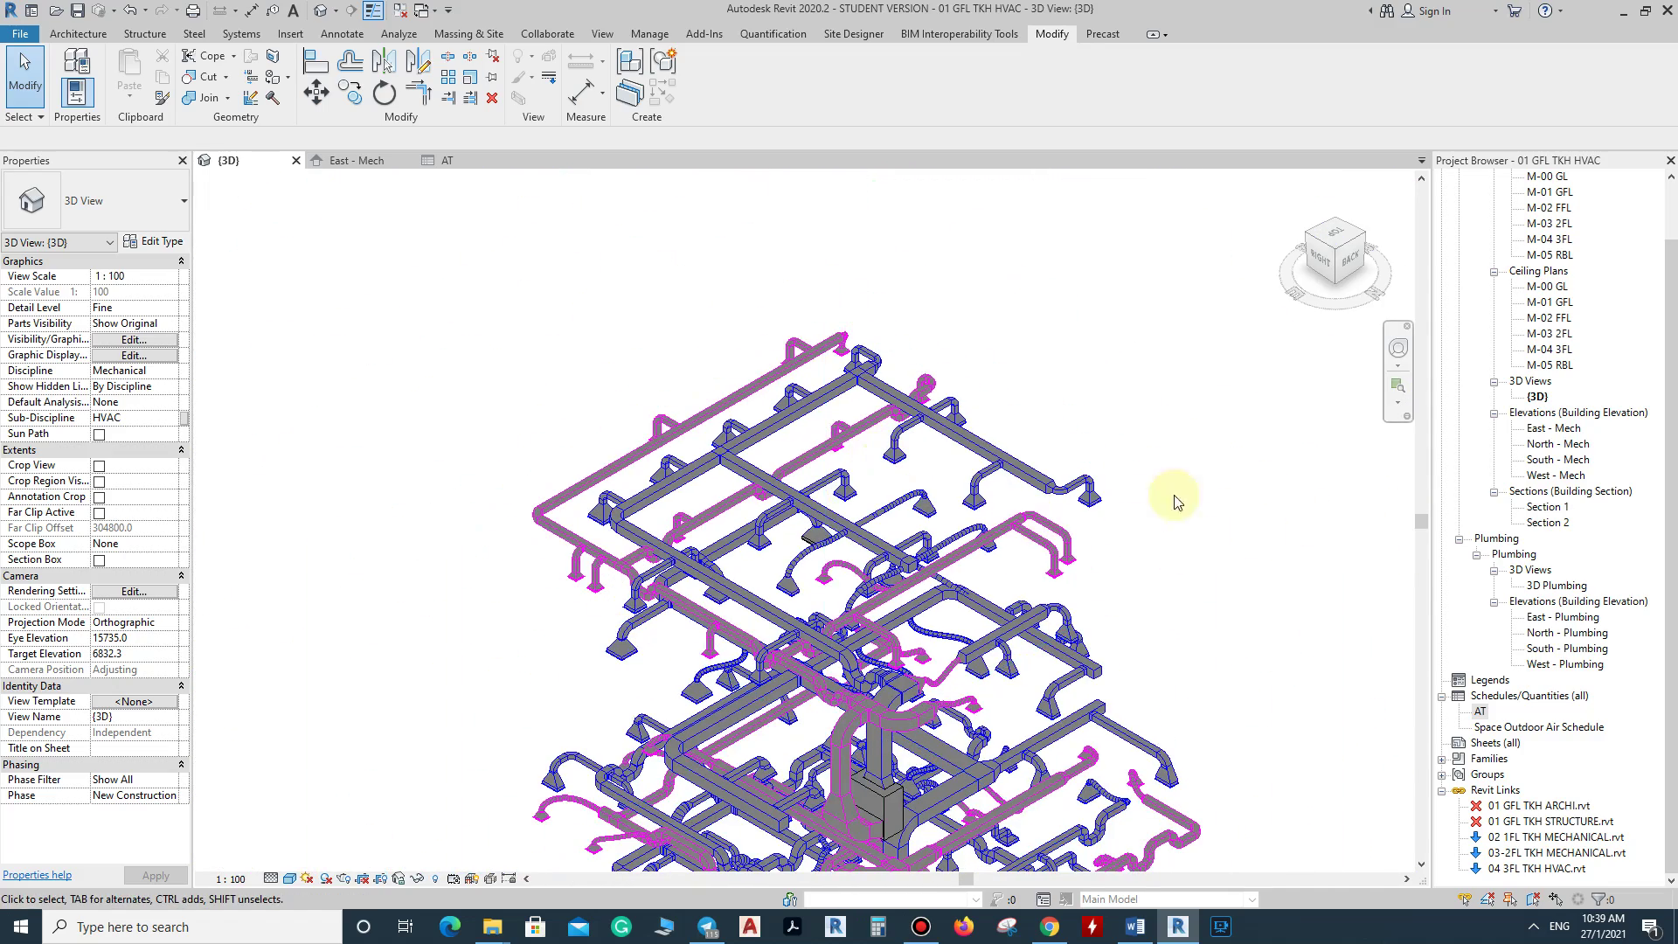
scroll(871, 463, "down", 3)
scroll(1031, 686, "up", 2)
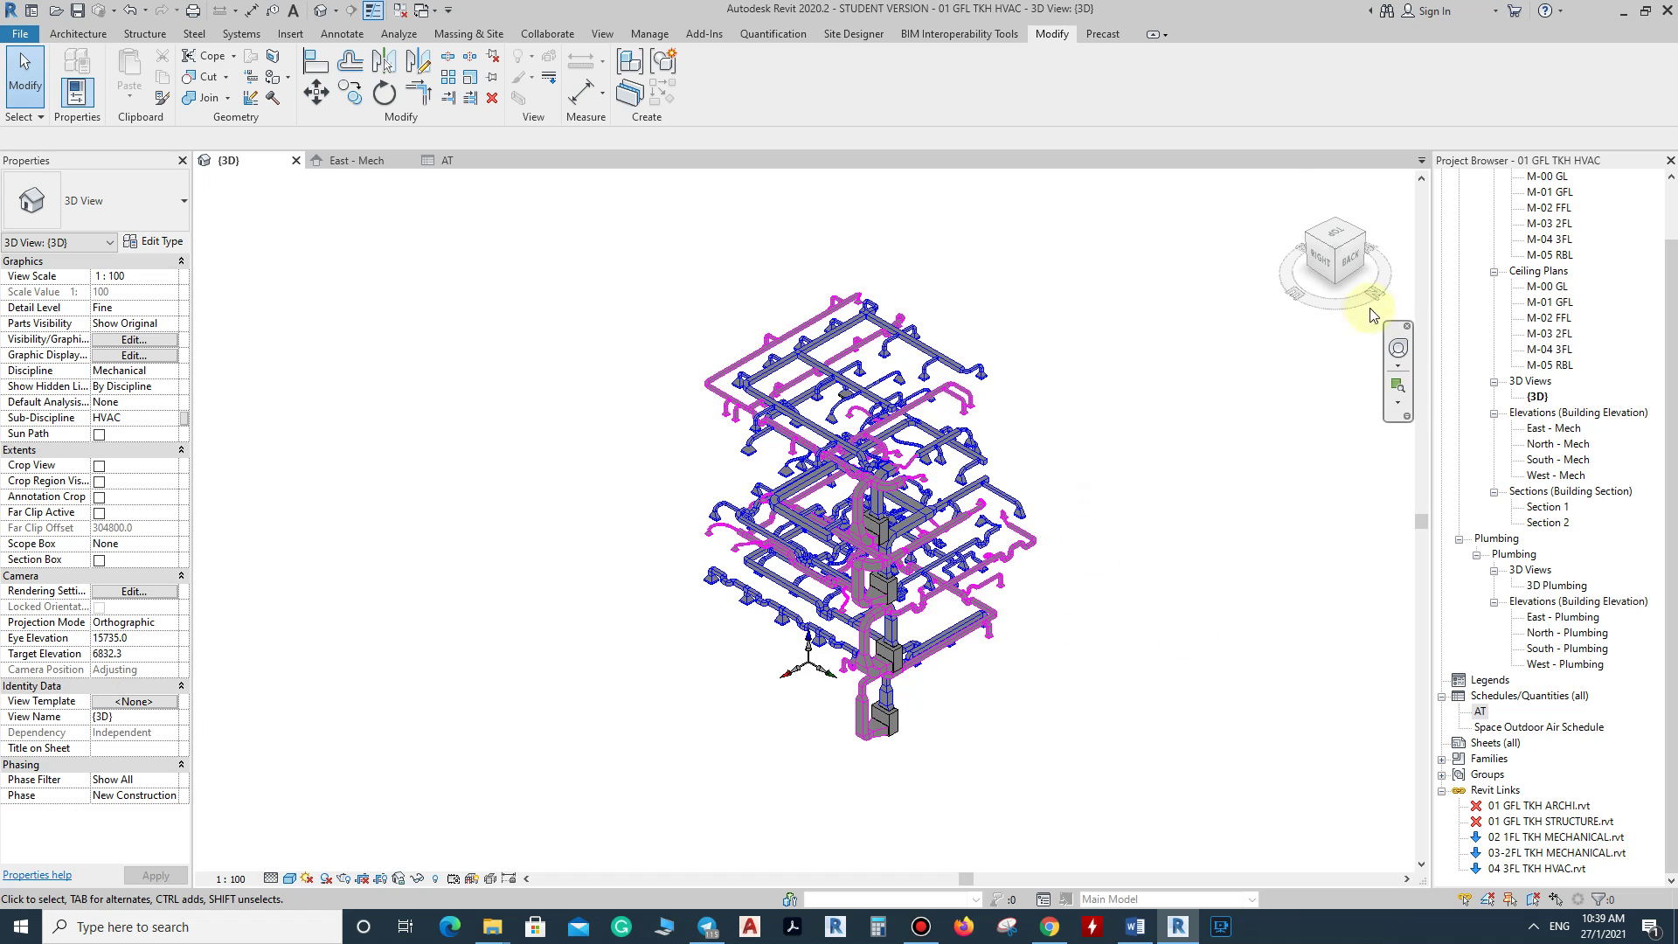
left_click(1309, 237)
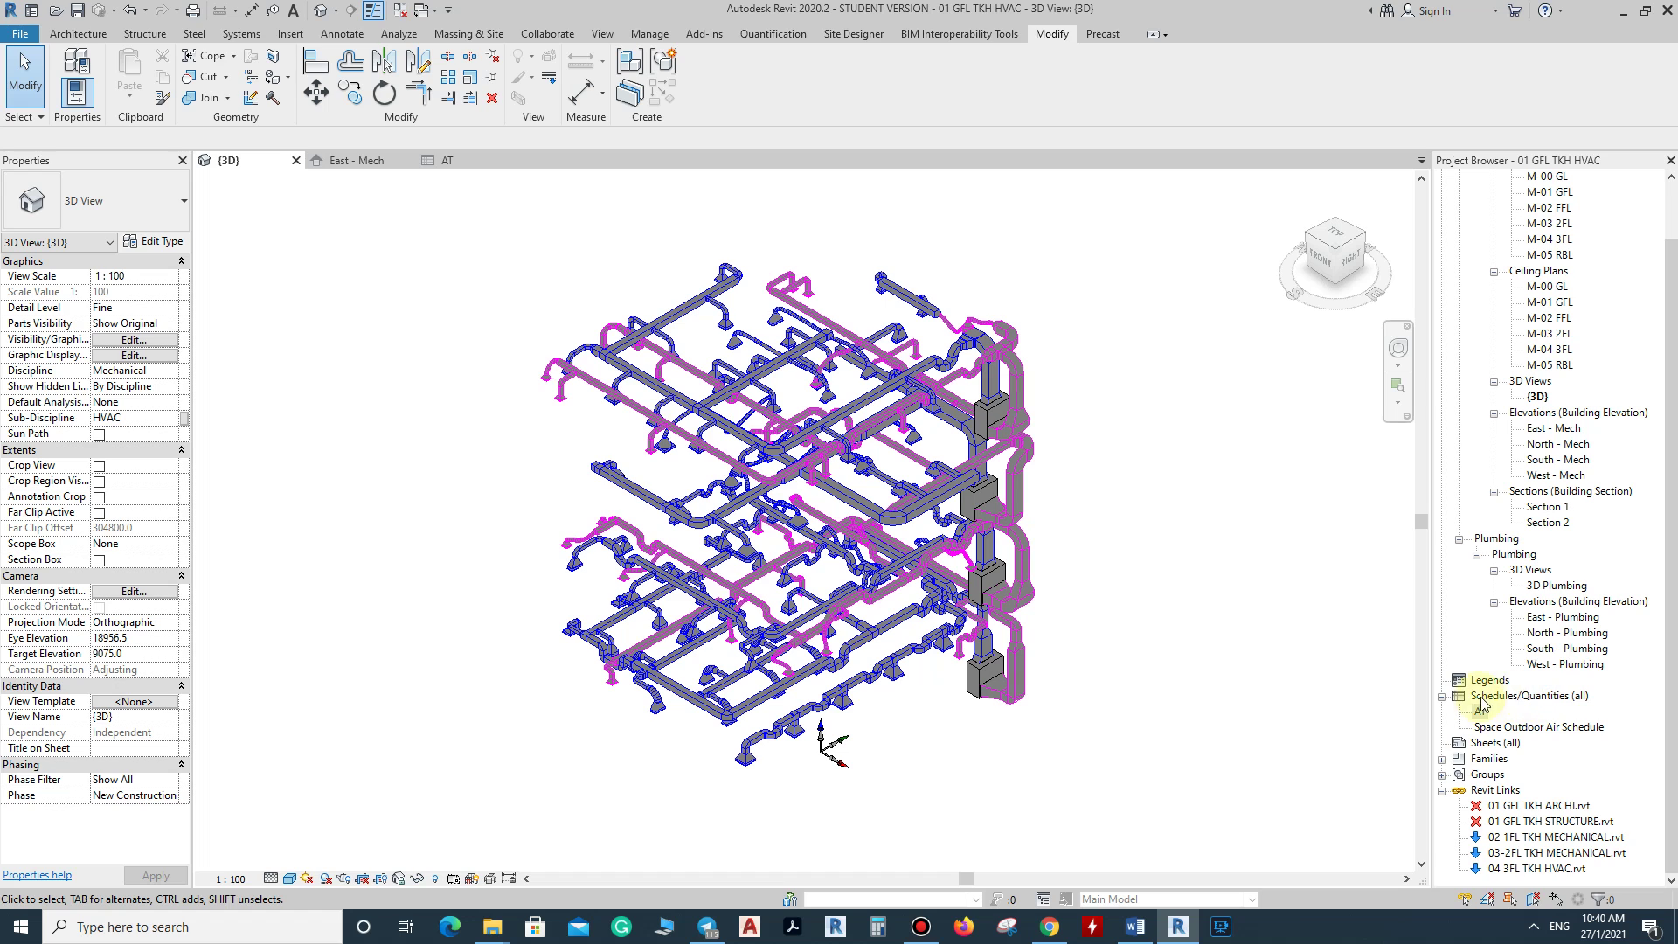
Step: Create a new building-component schedule for the Air Terminals category named Air Terminal Schedule, in the New Construction phase
left_click(1531, 699)
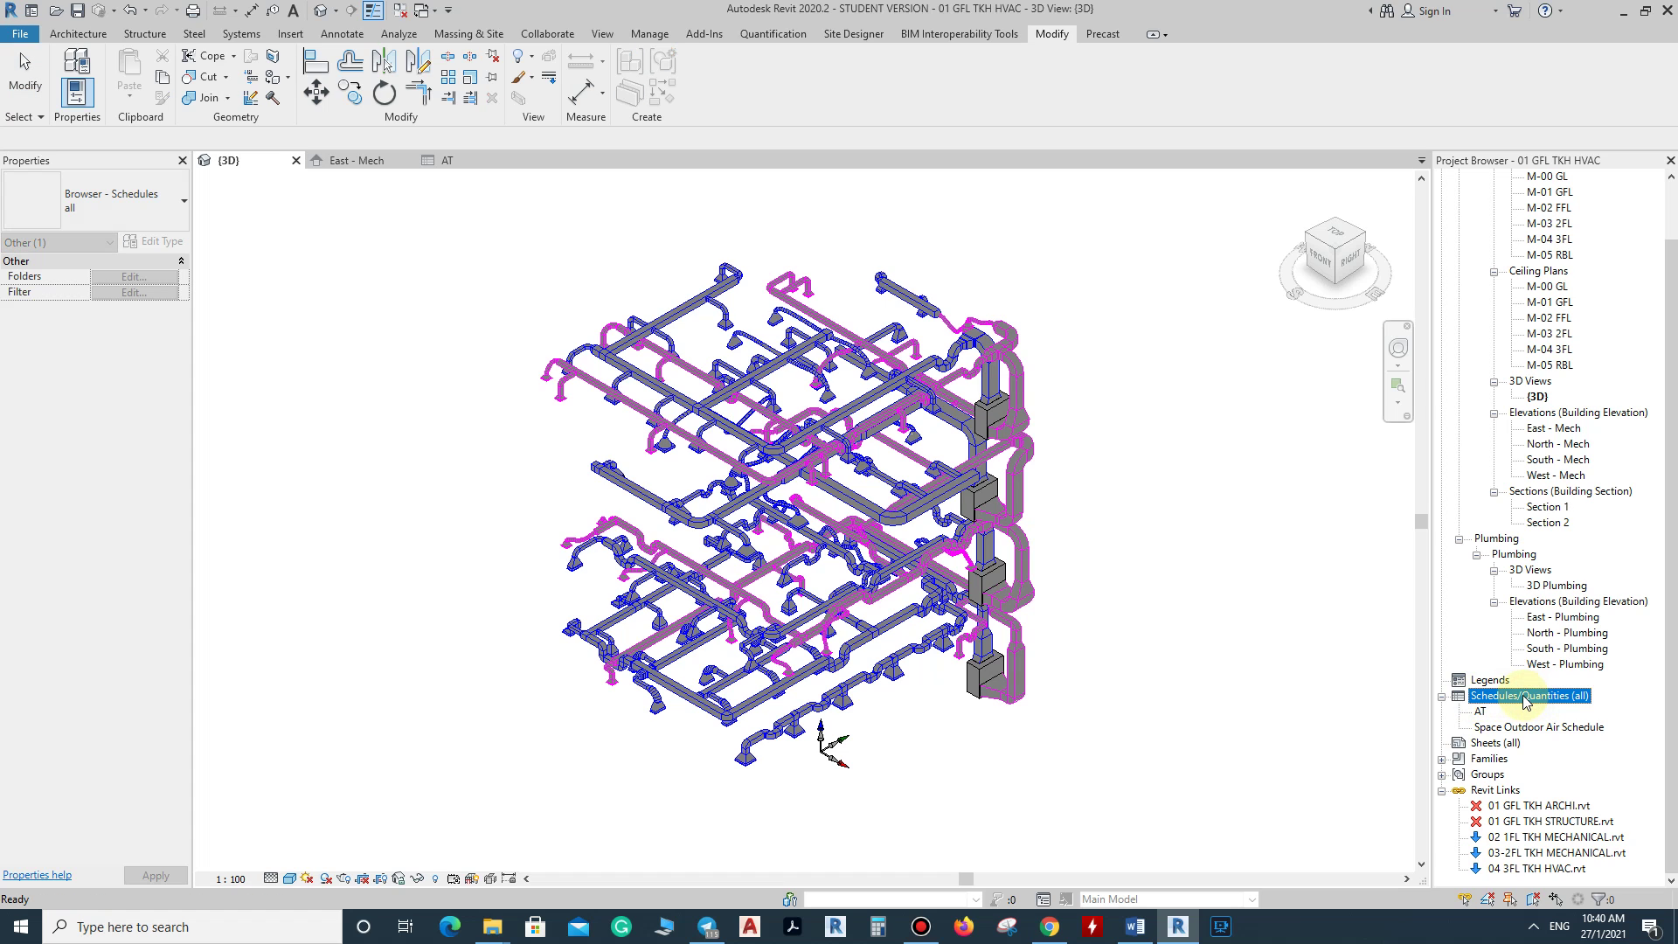
right_click(1525, 698)
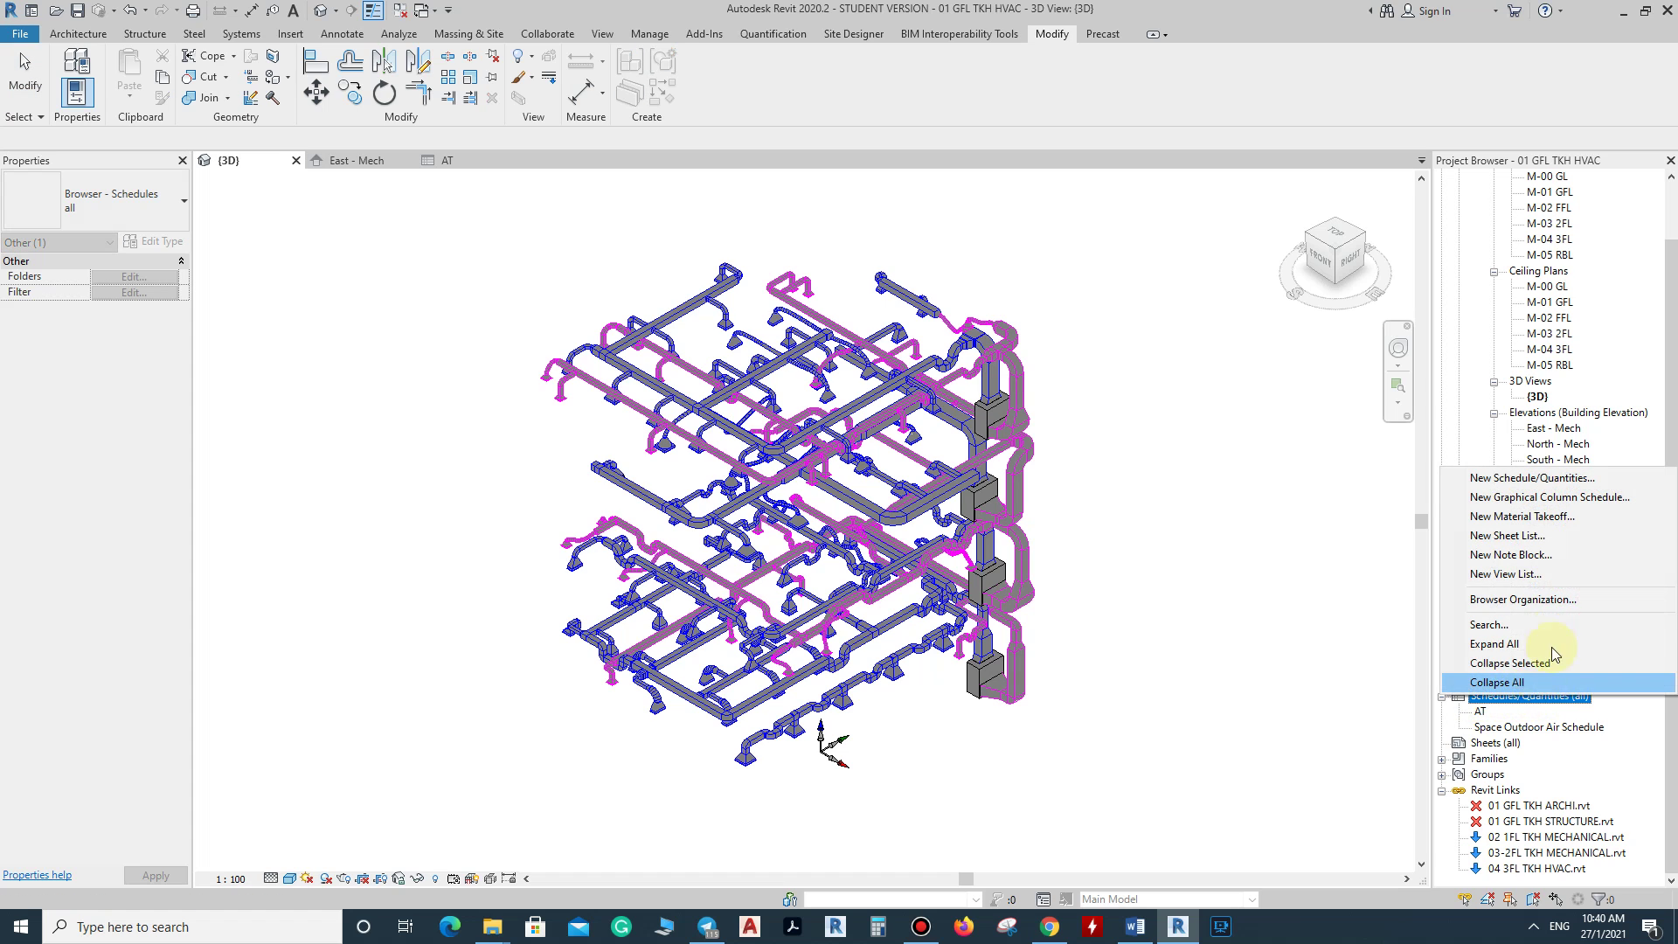
left_click(1538, 479)
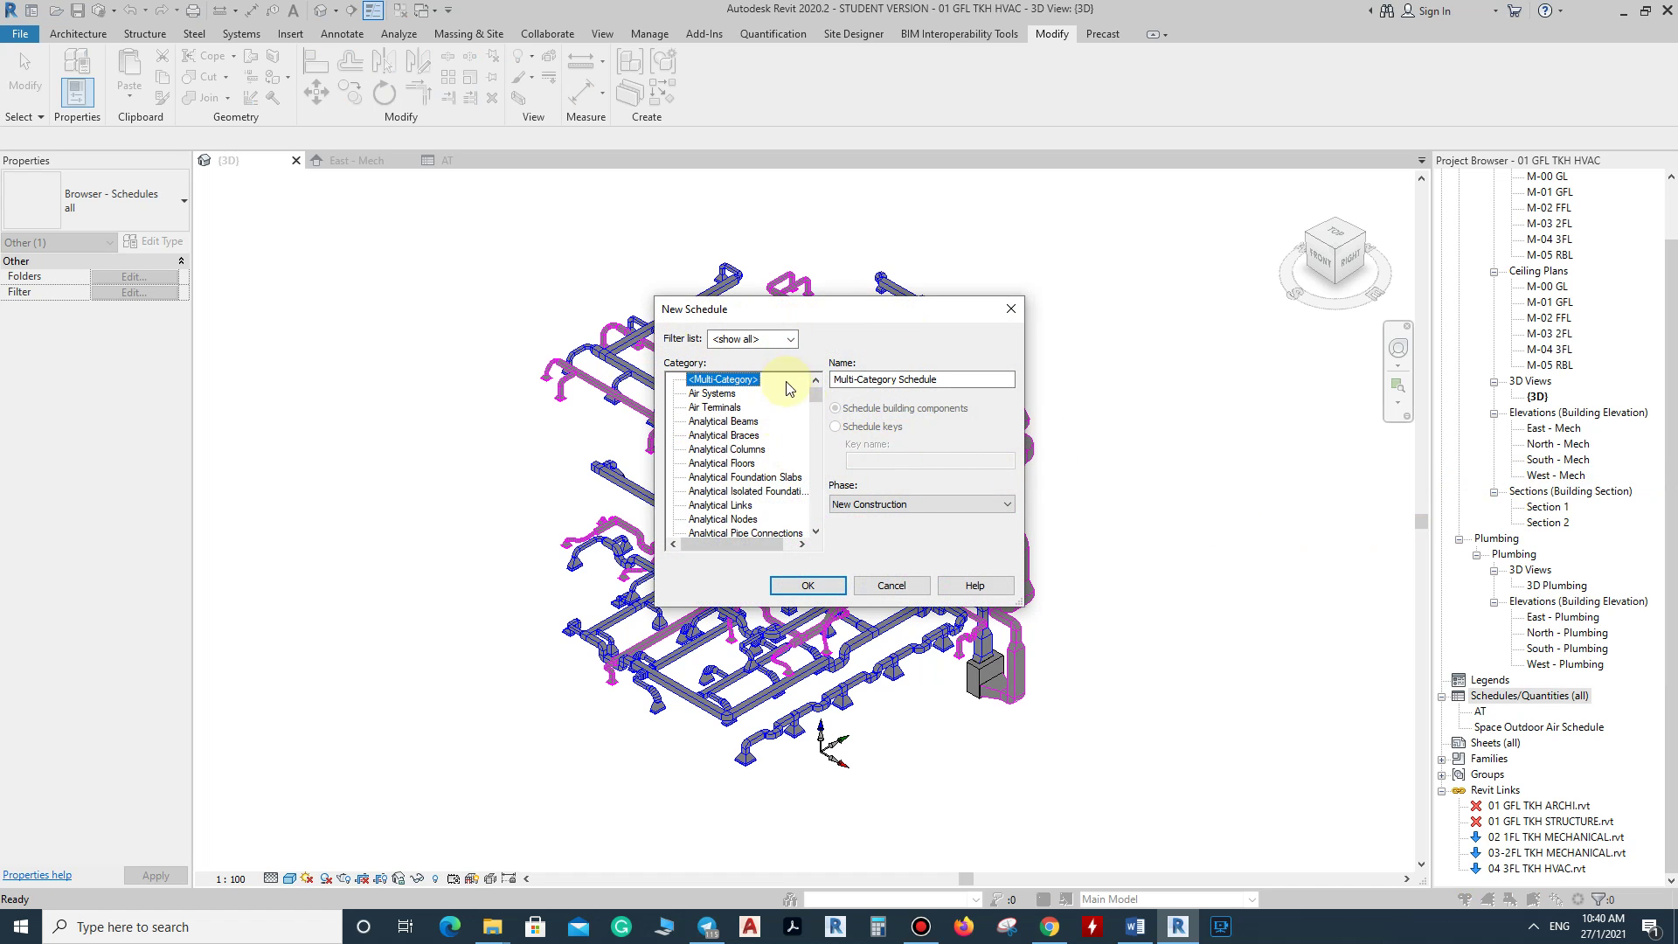
left_click(715, 408)
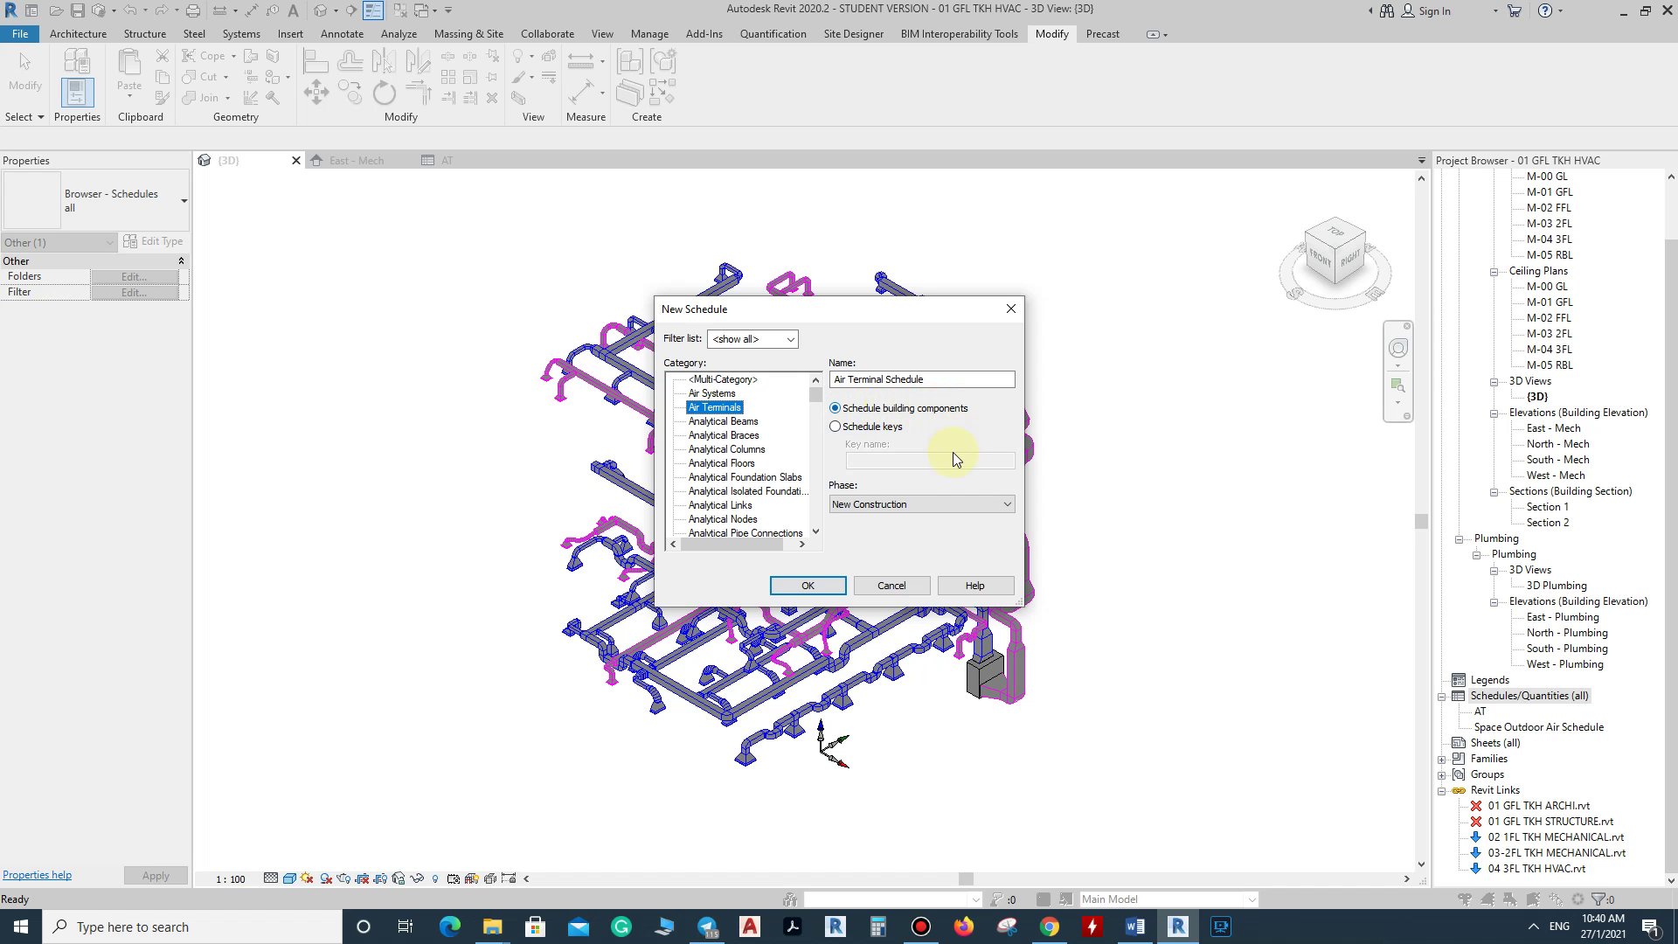
left_click(830, 588)
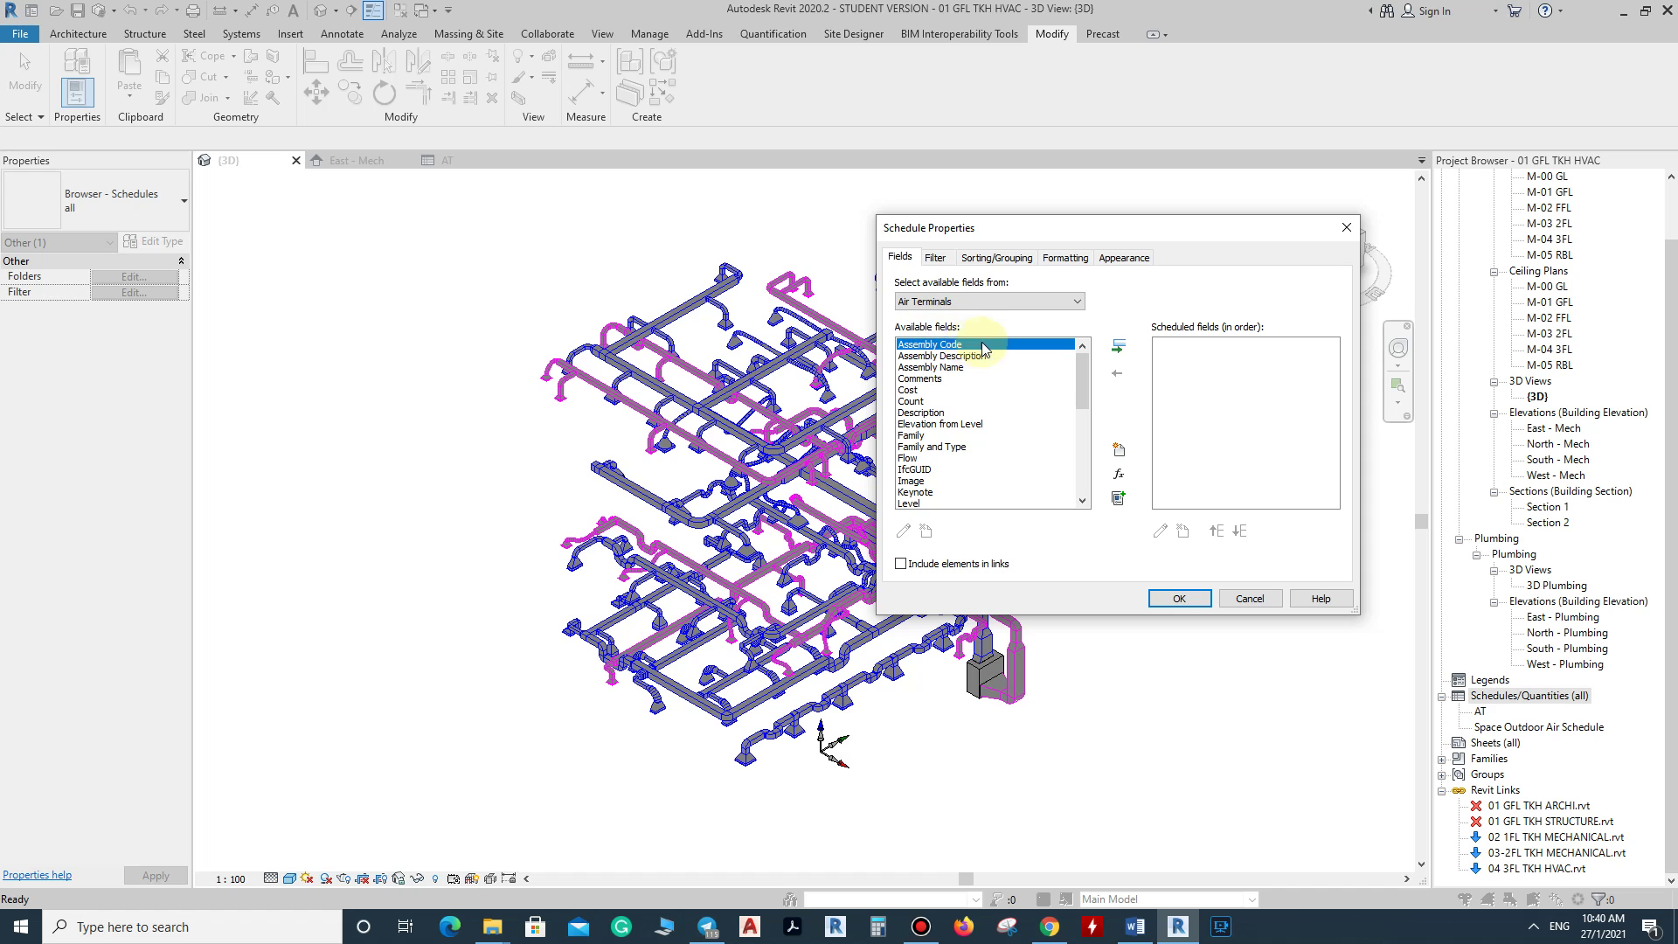
Step: Add the Level and Family and Type fields, in that order, to the air terminal schedule
left_click_drag(1082, 375, 1083, 392)
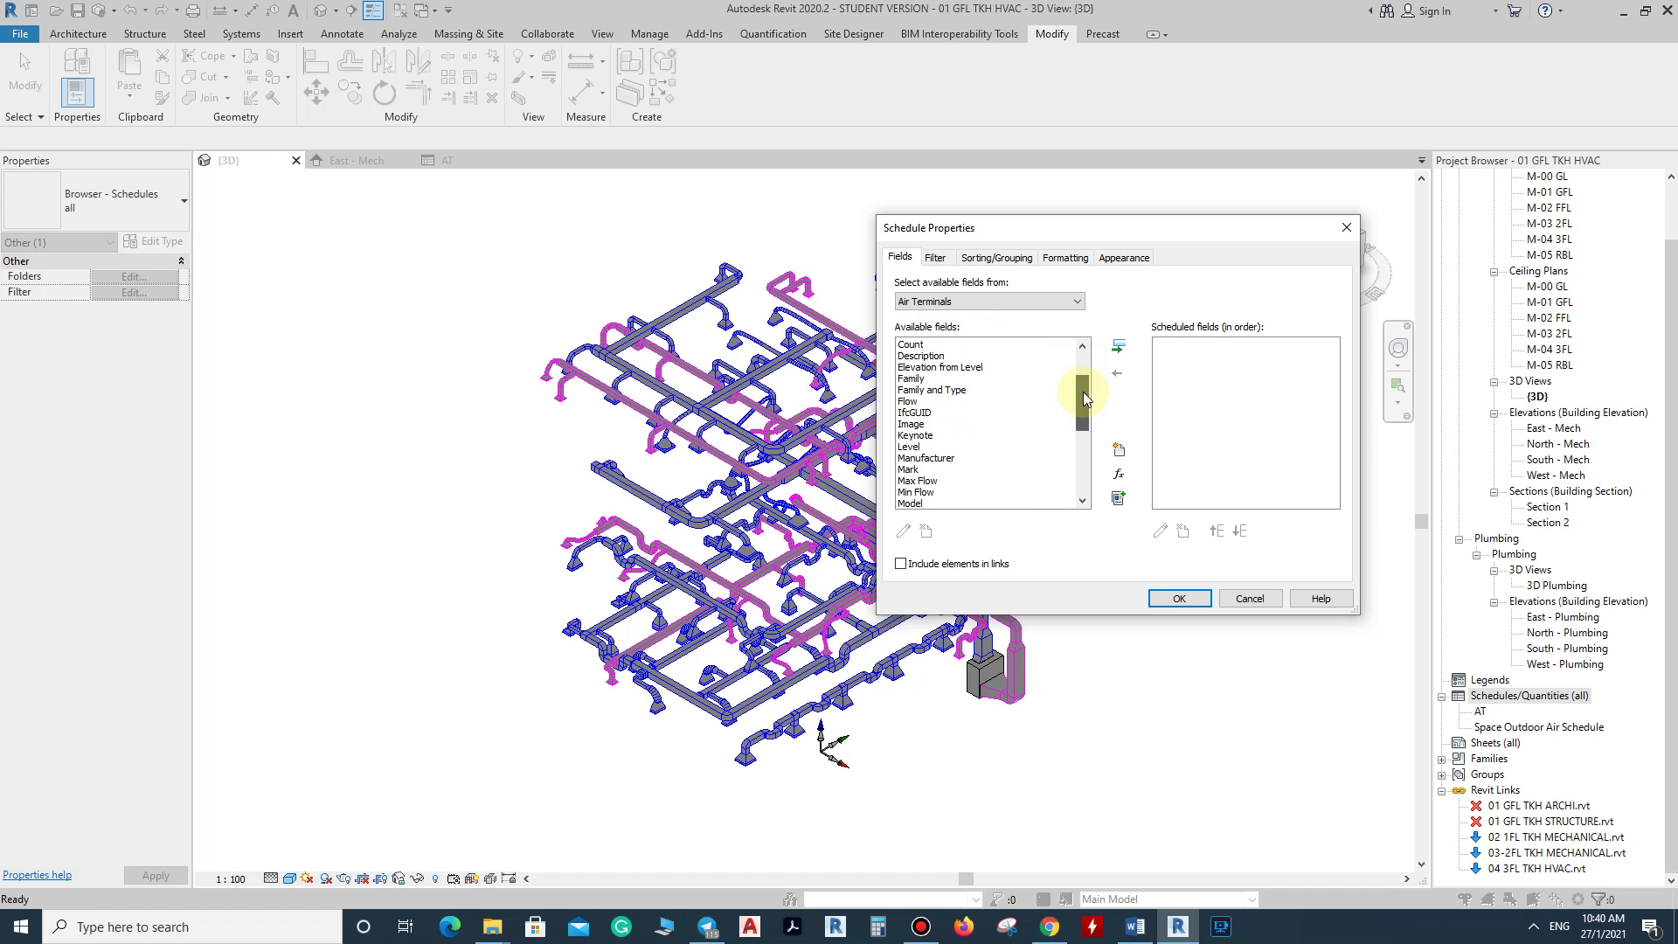
left_click(913, 447)
left_click(1119, 348)
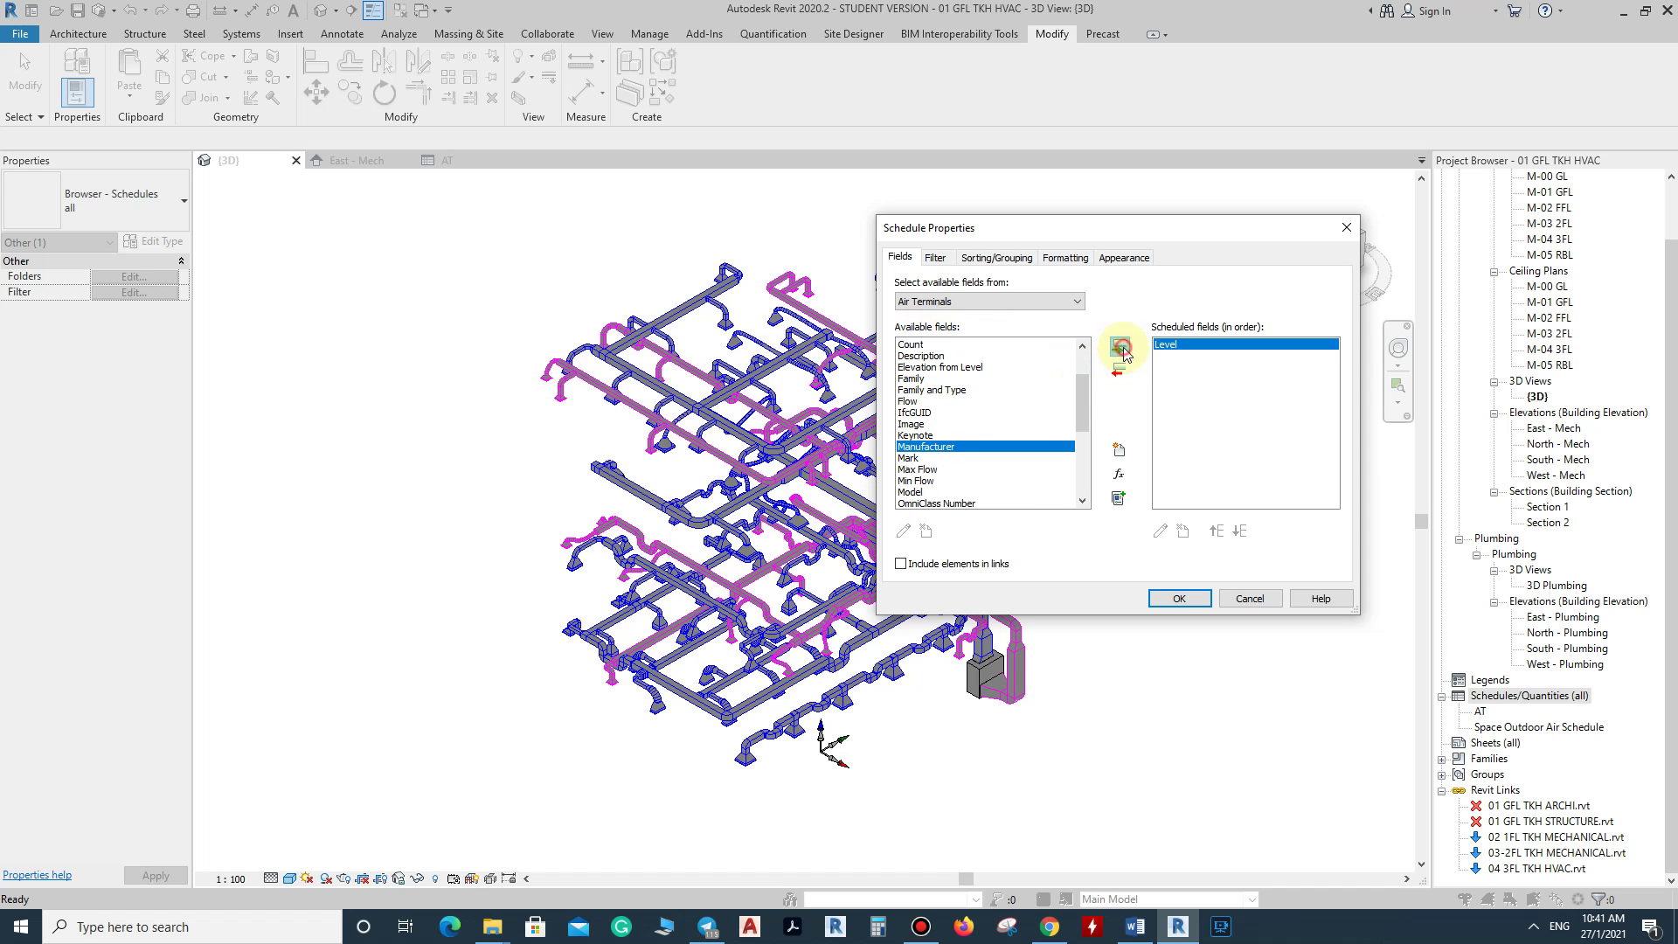
mouse_move(1083, 397)
left_mouse_down()
mouse_move(1080, 458)
mouse_move(1087, 378)
left_mouse_up()
scroll(981, 436, "up", 1)
left_click(933, 447)
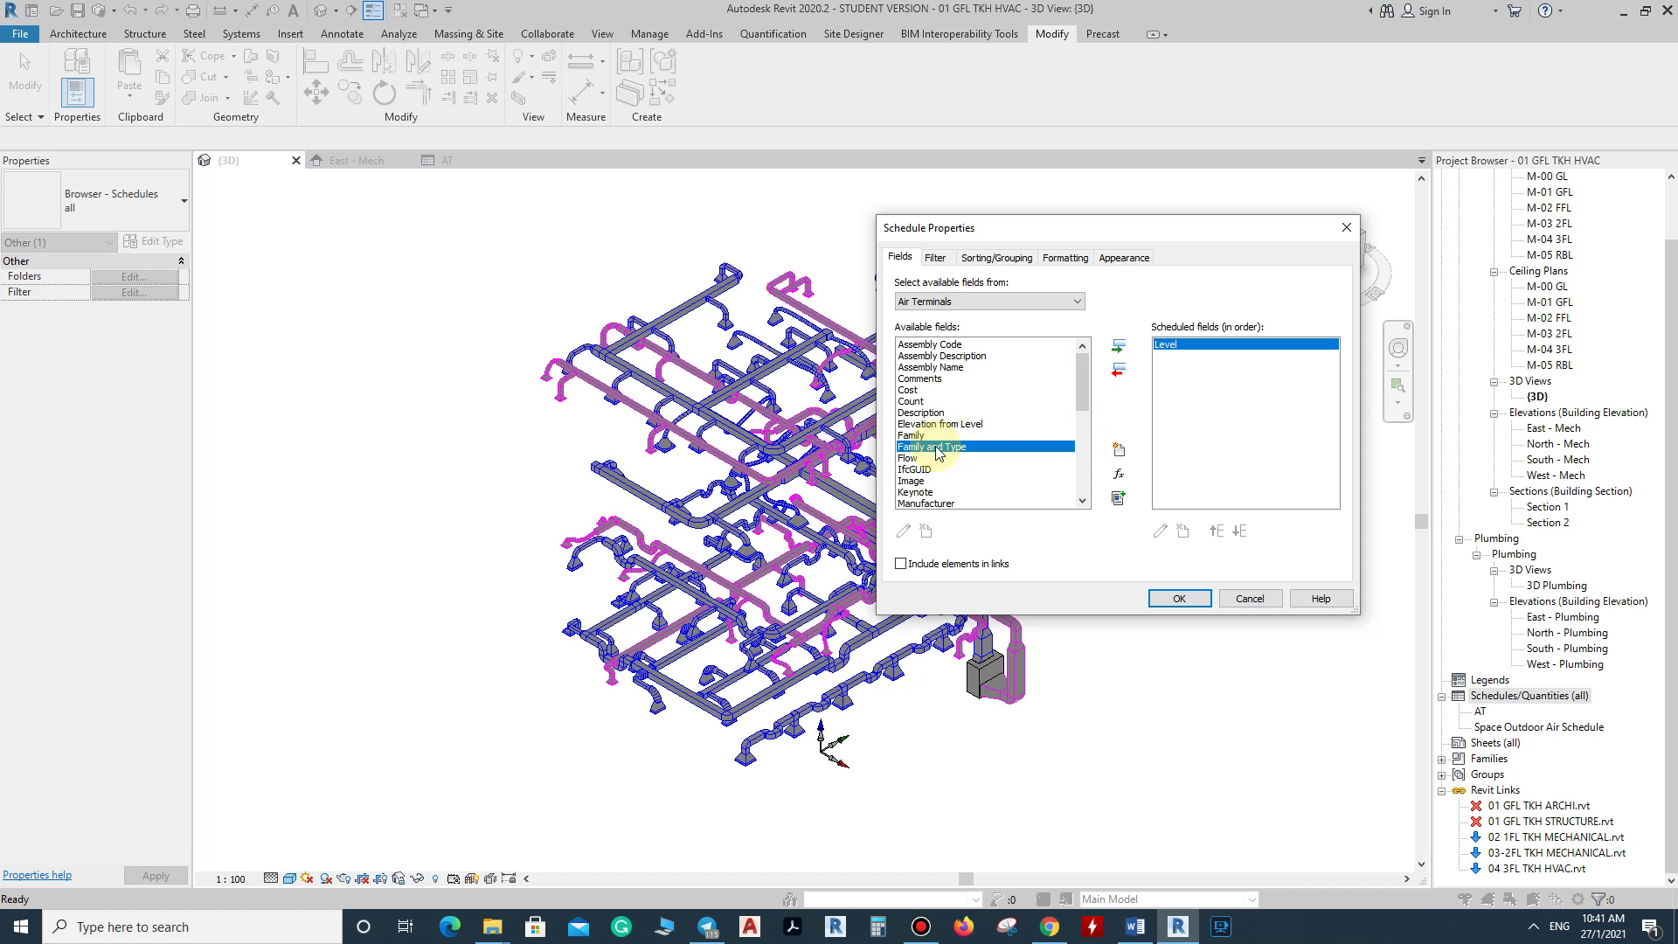
left_click(1120, 348)
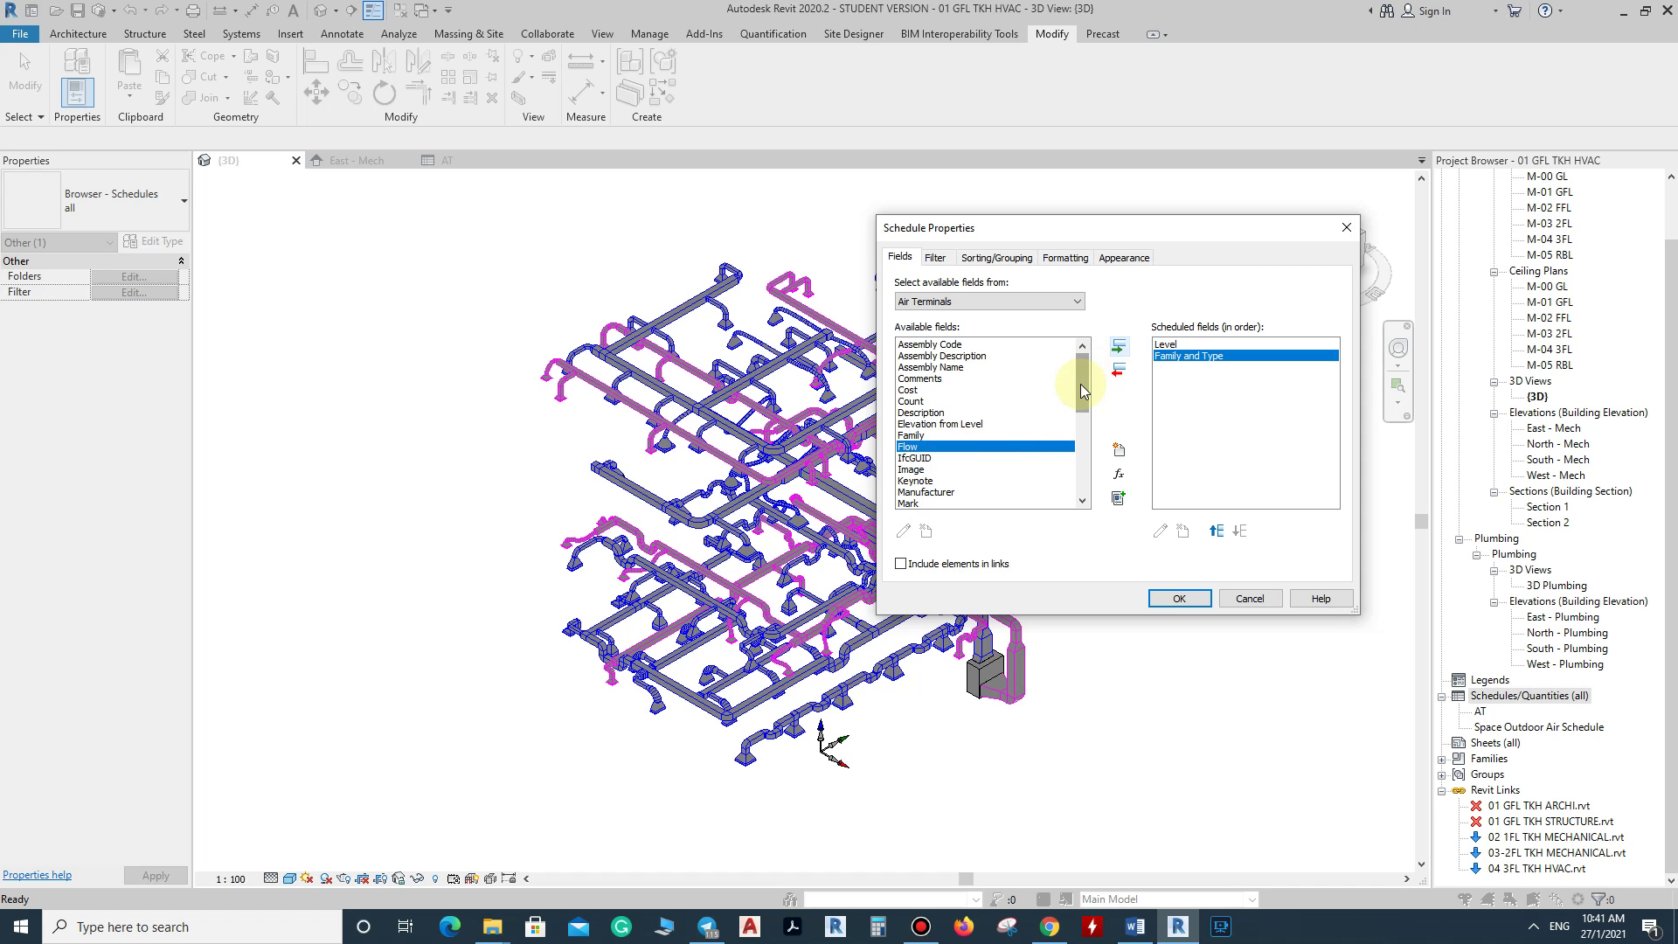
Step: Add the Size and Count fields to the schedule and include elements in links
left_click_drag(1080, 385, 1082, 460)
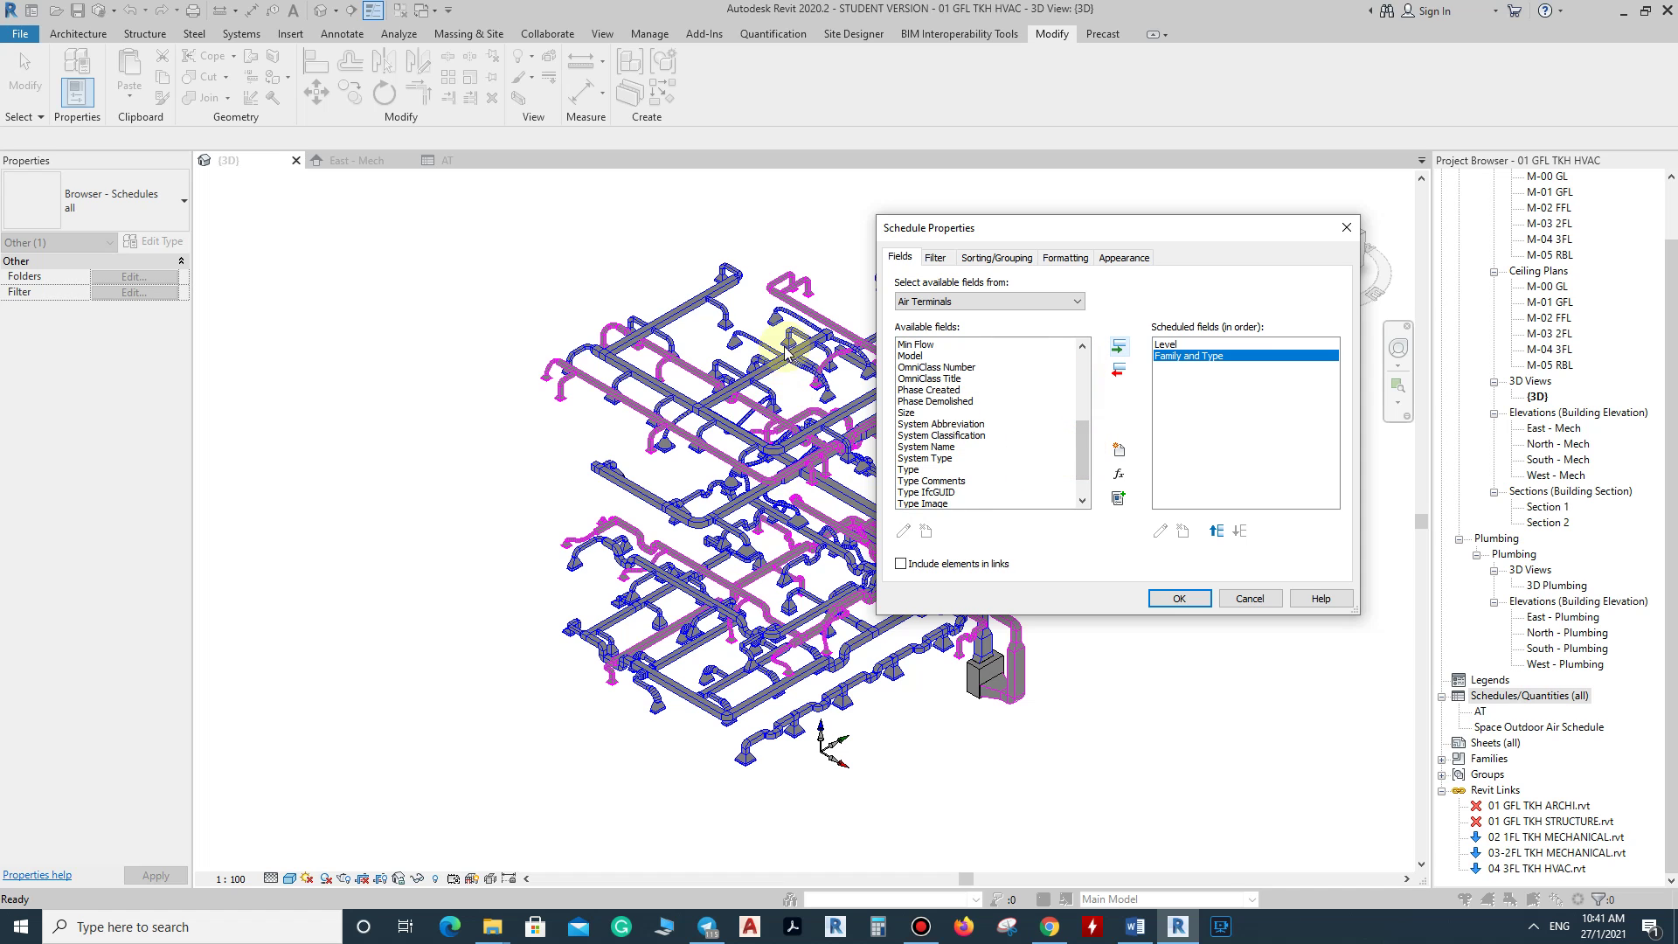
left_click(905, 416)
left_click(1120, 350)
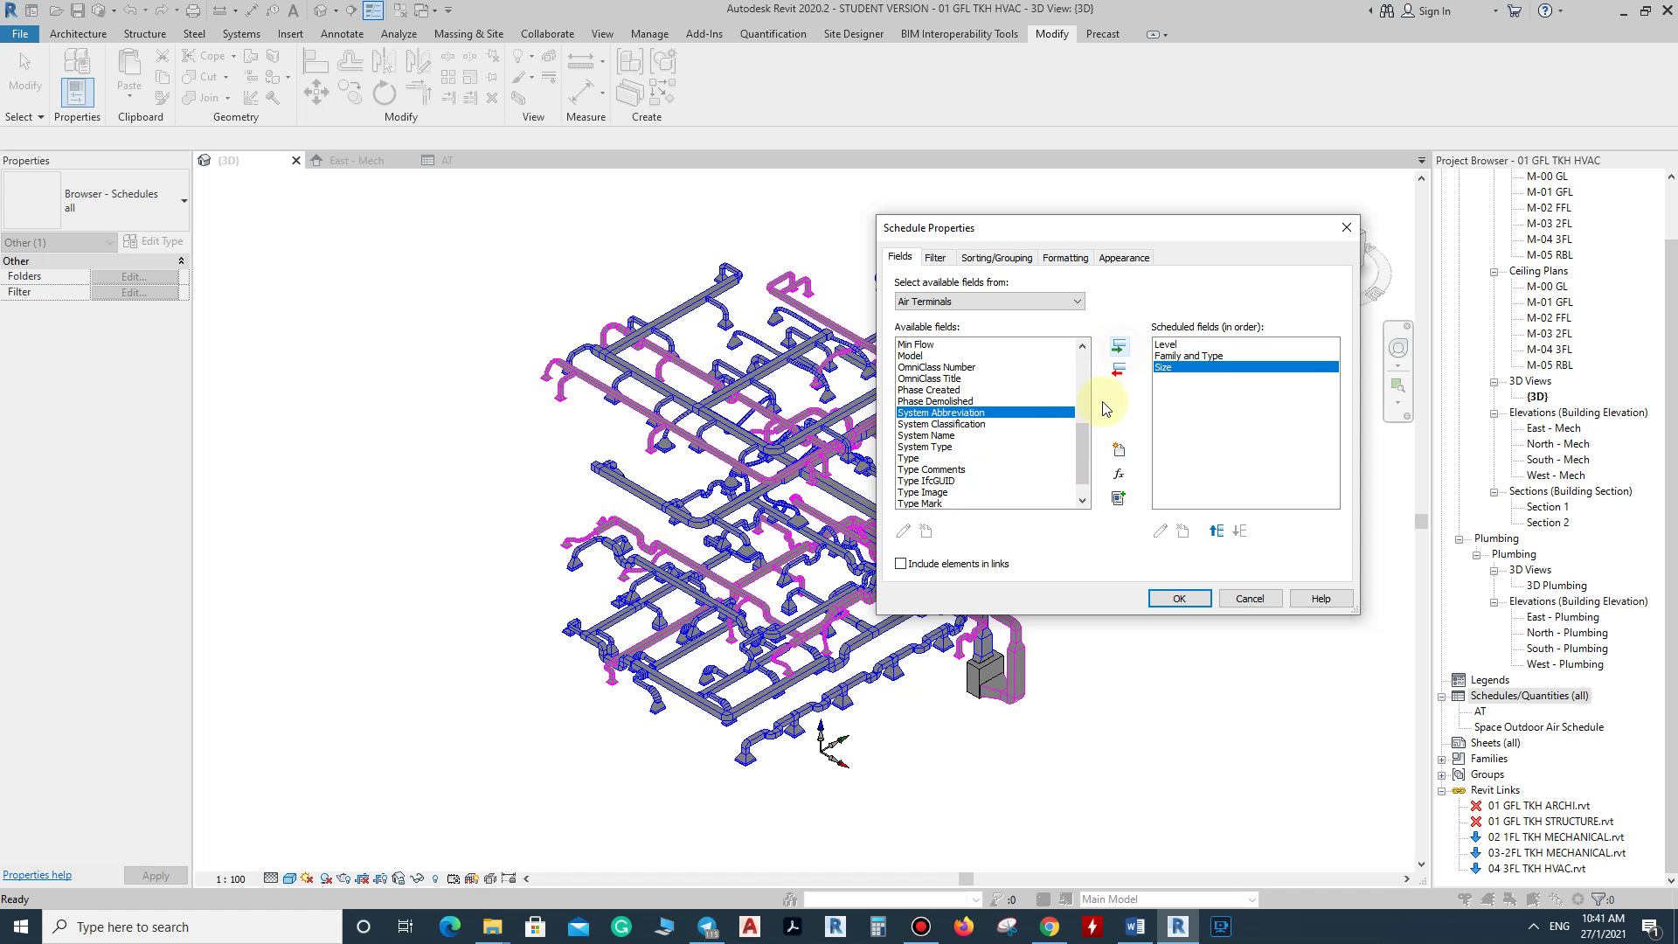
left_click_drag(1086, 440, 1086, 360)
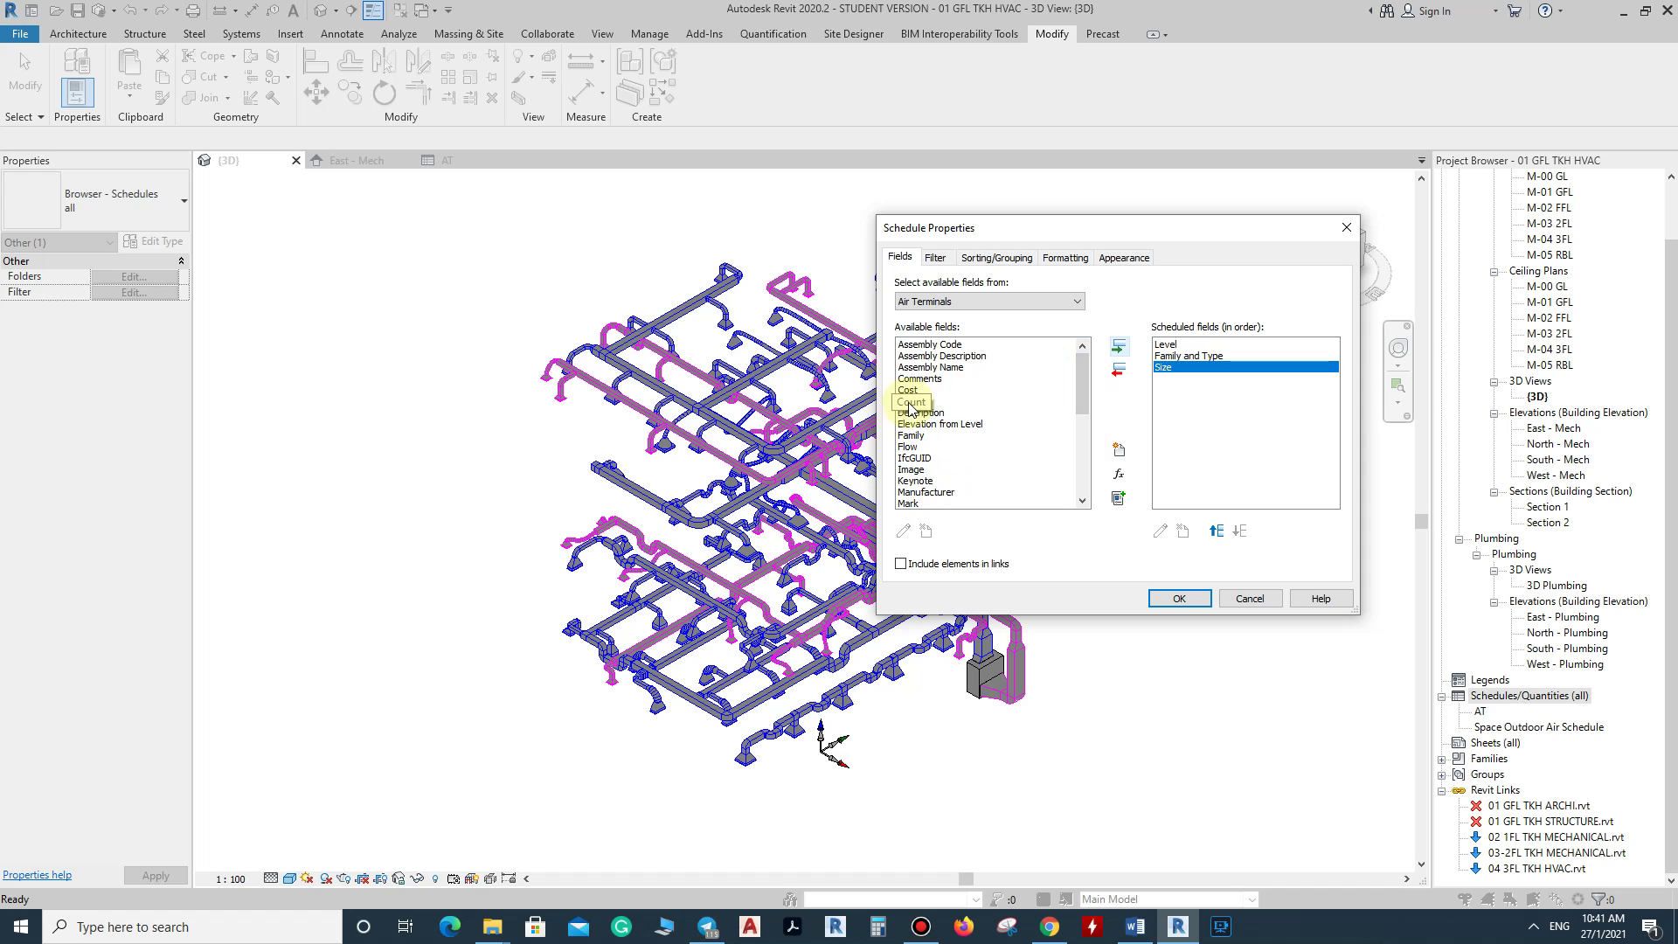
left_click(910, 403)
left_click(1118, 346)
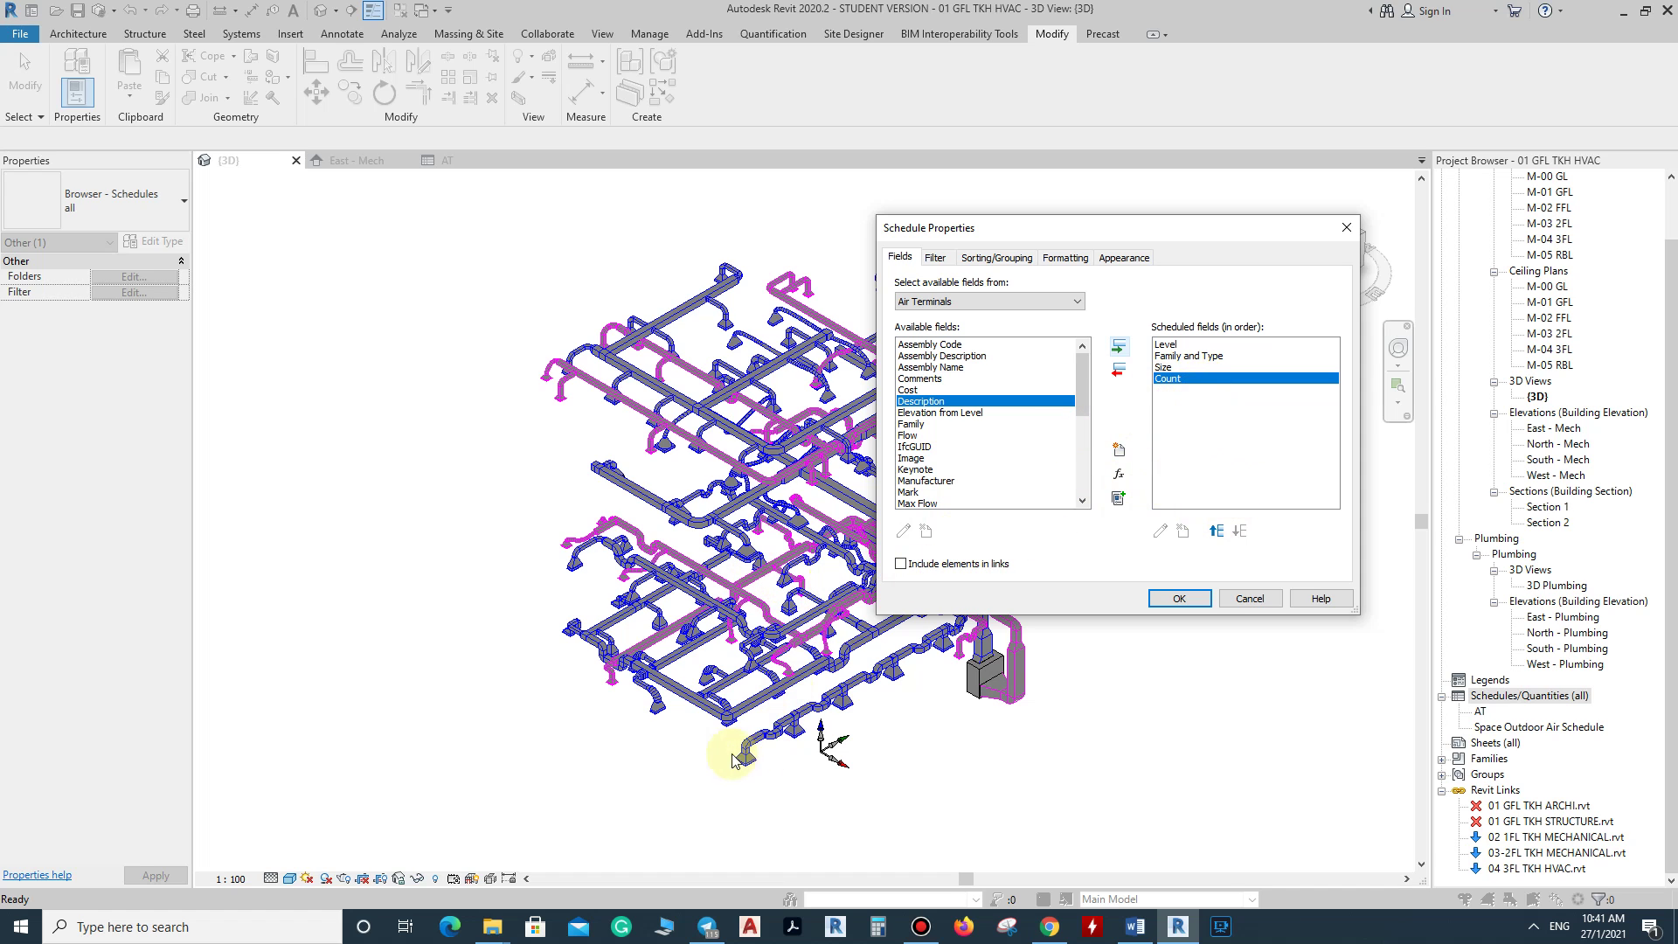
left_click(900, 565)
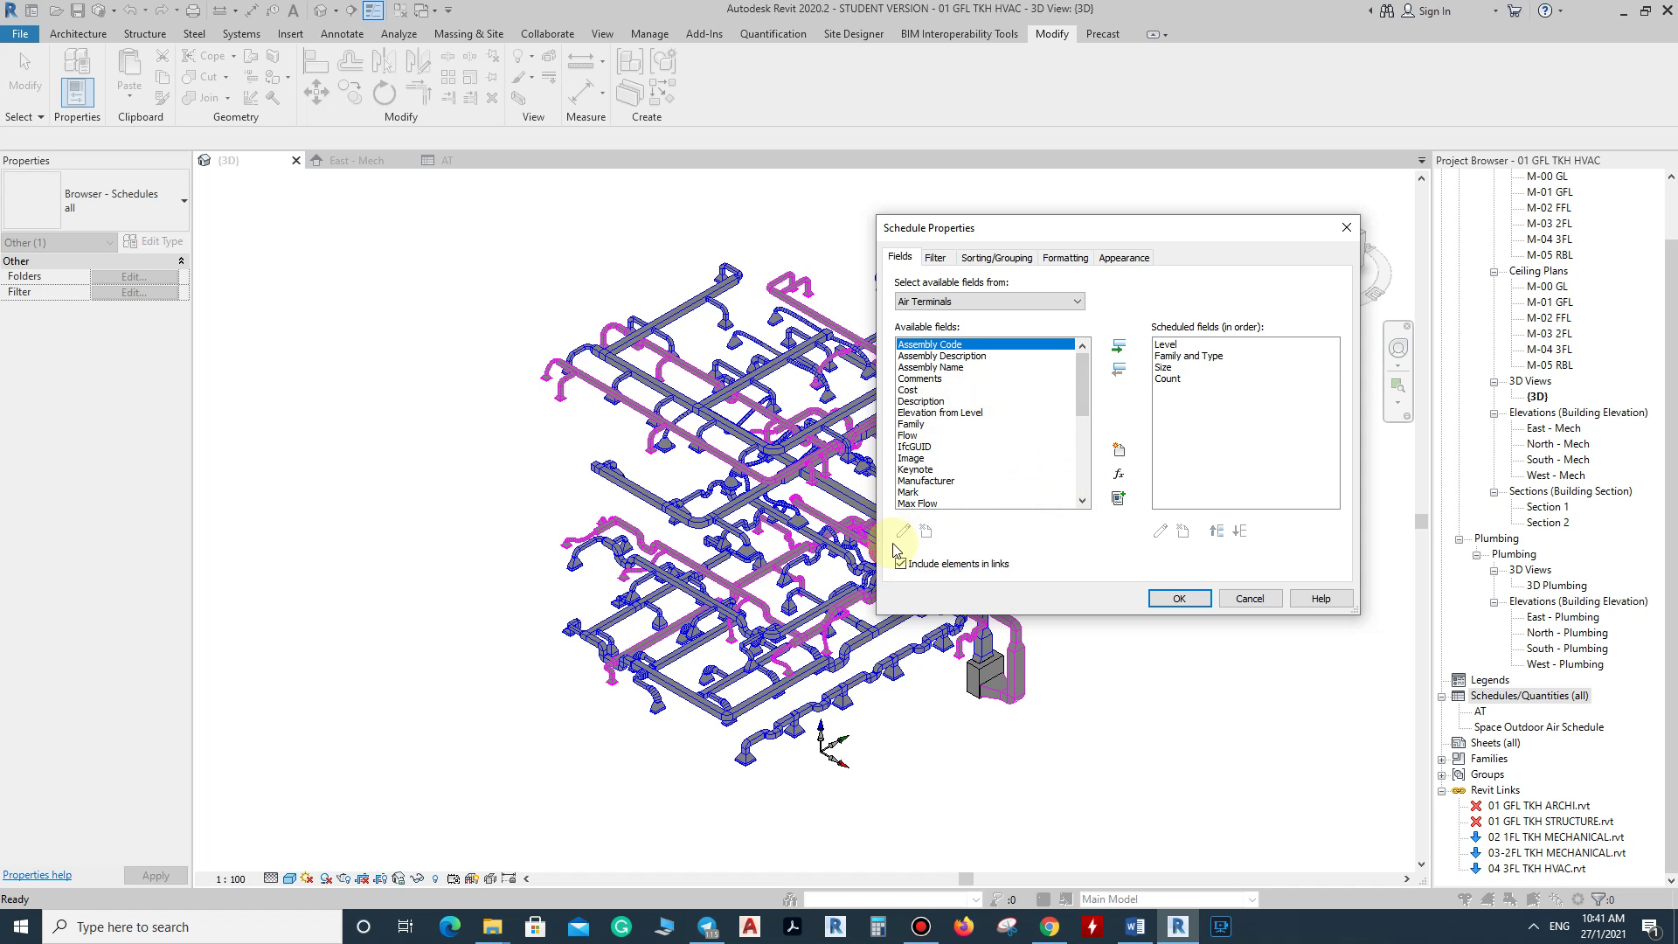
Step: Sort the schedule by Level in ascending order, with a header and a footer showing totals only
left_click(936, 258)
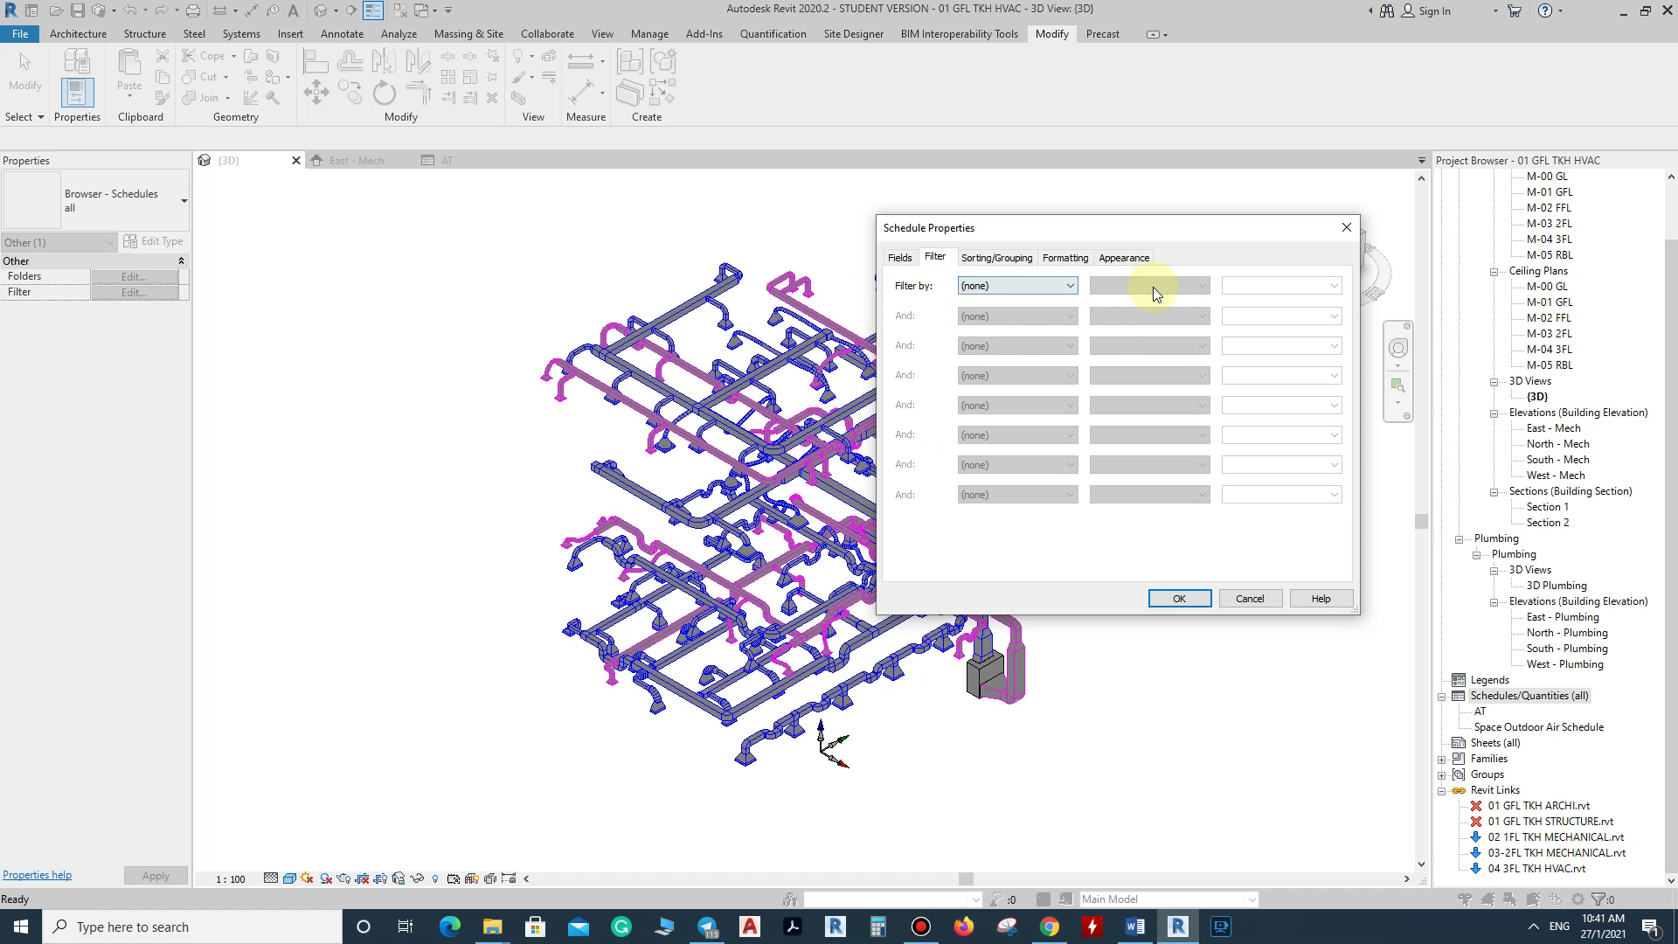
left_click(999, 261)
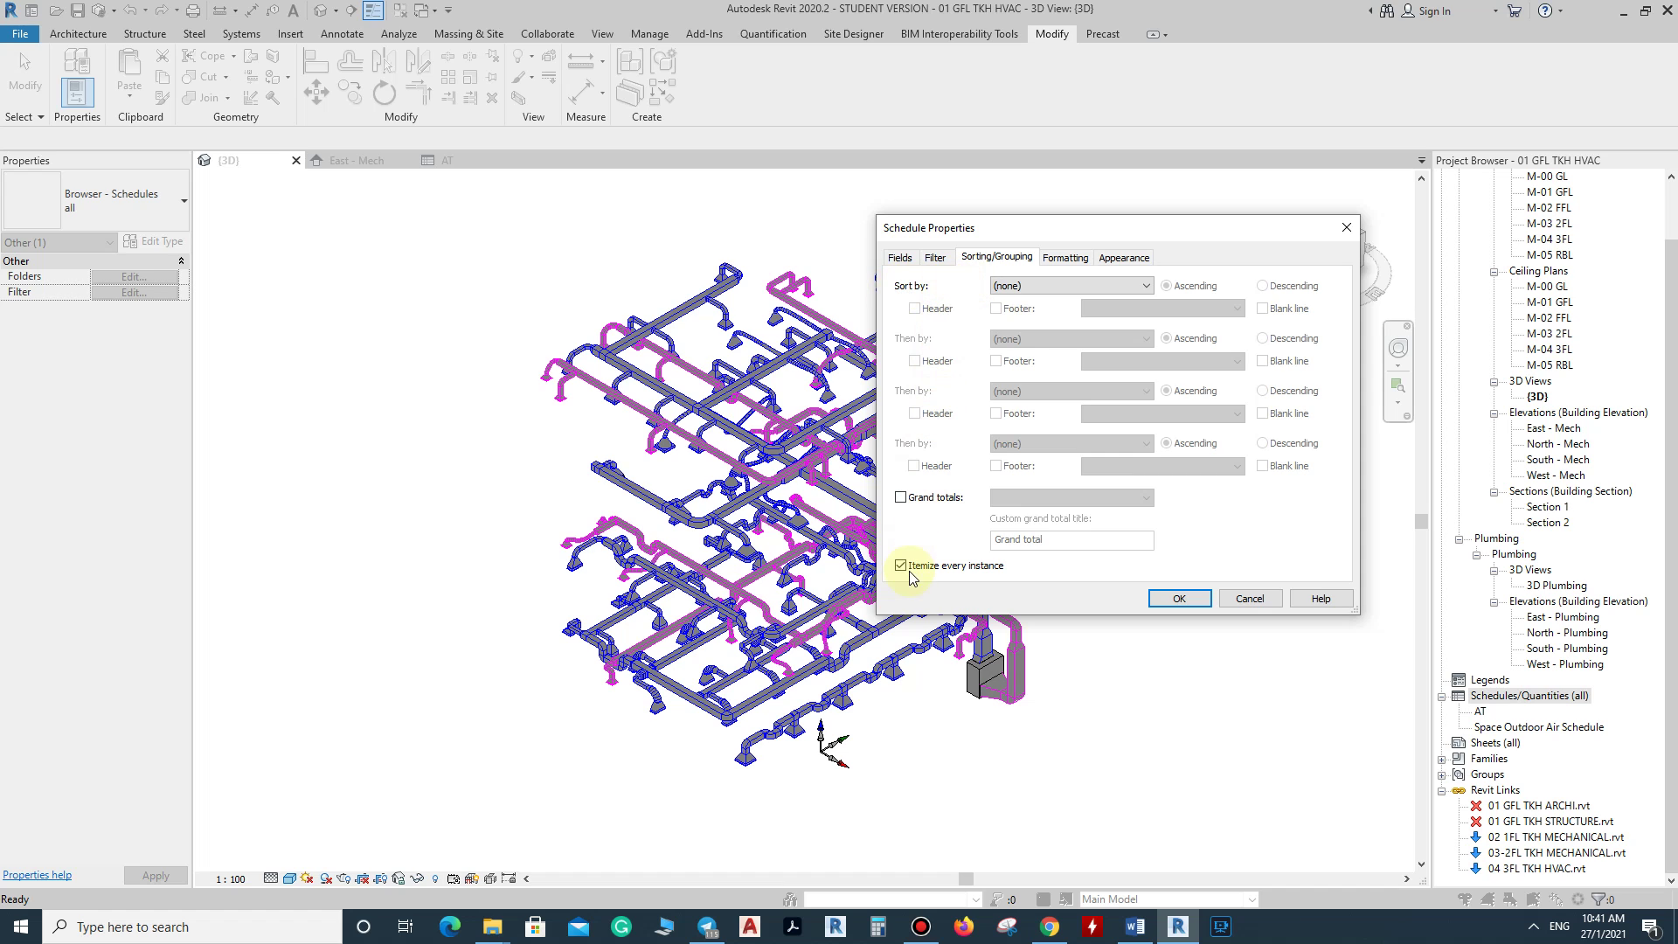
left_click(1058, 286)
left_click(1038, 319)
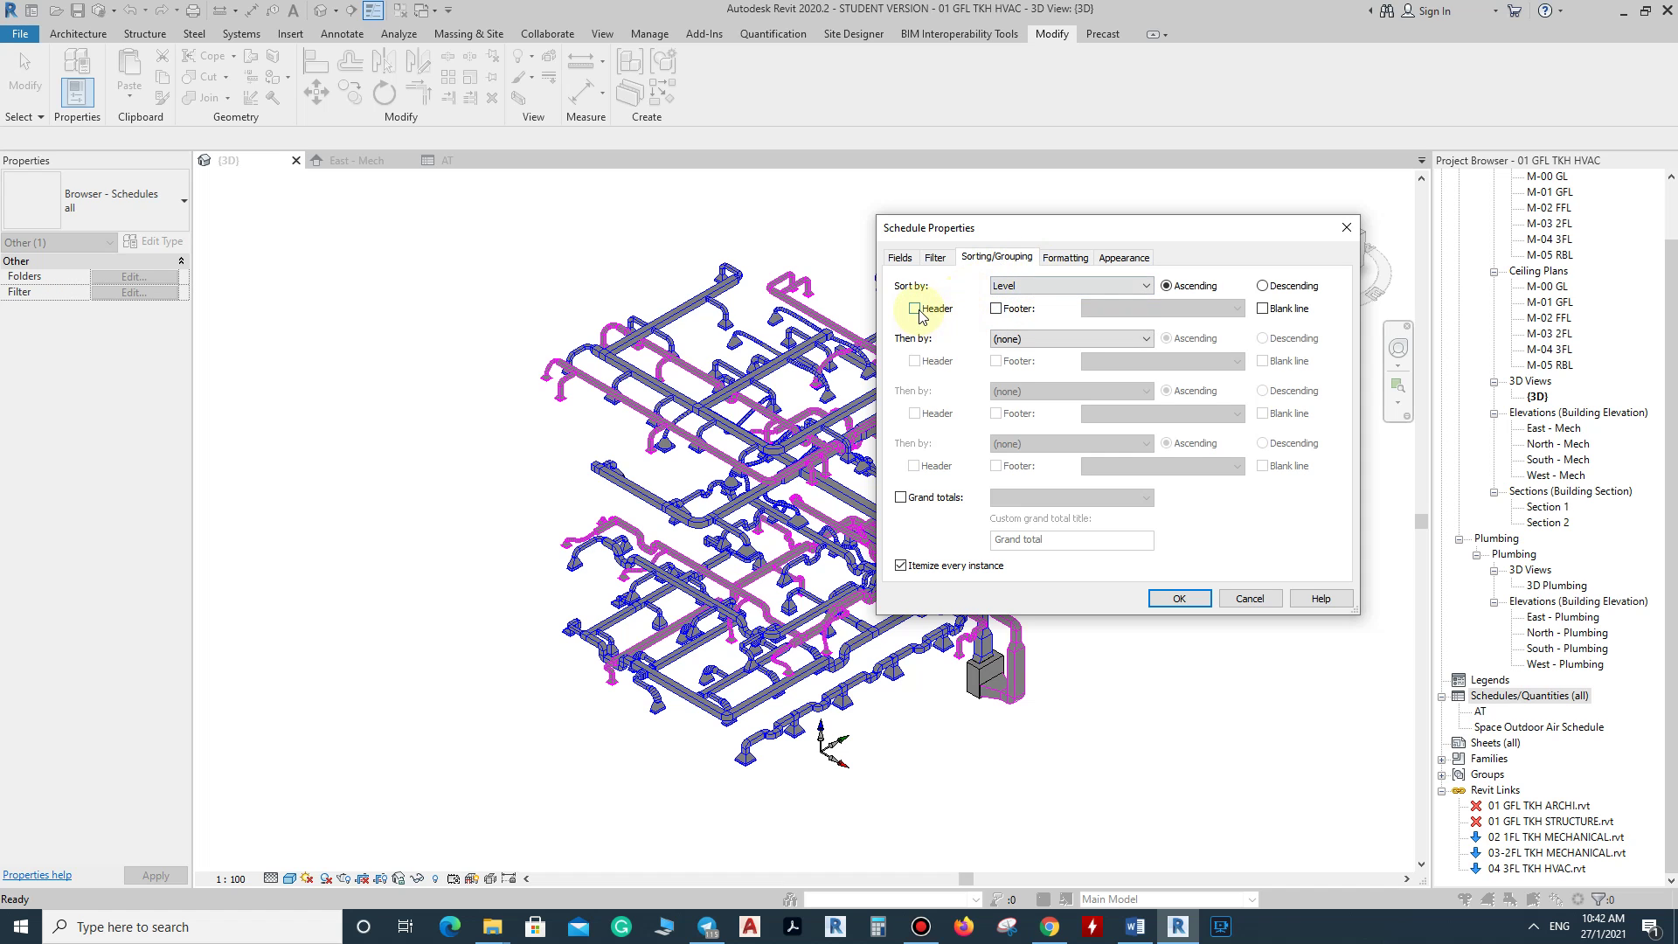
left_click(996, 308)
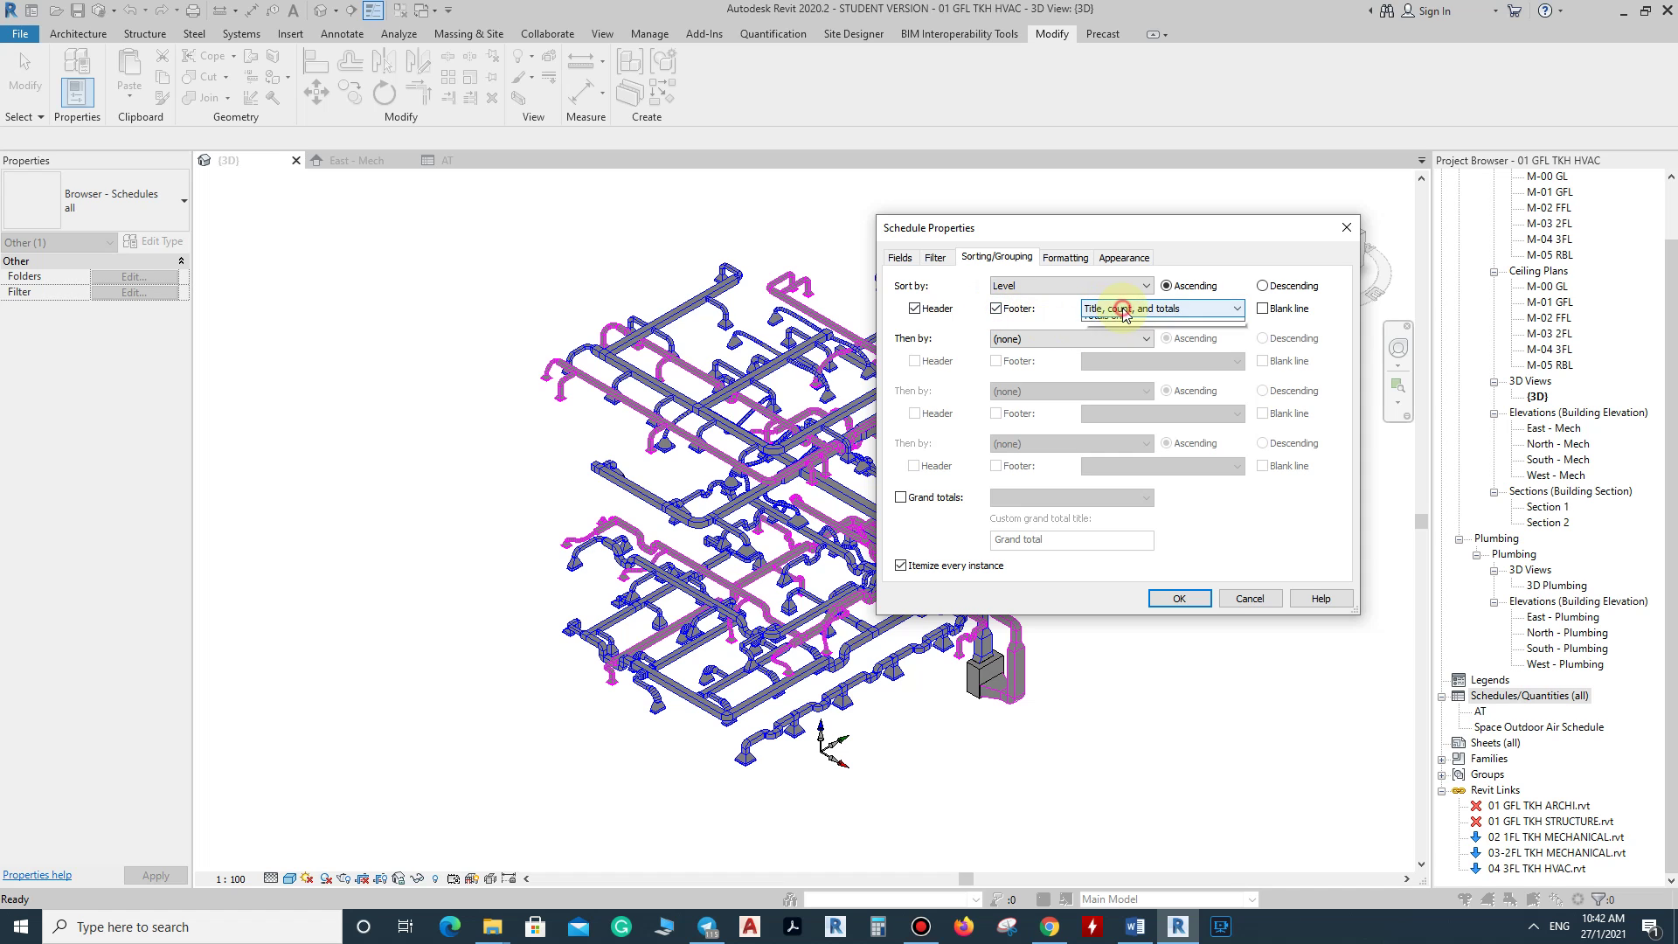
left_click(1124, 310)
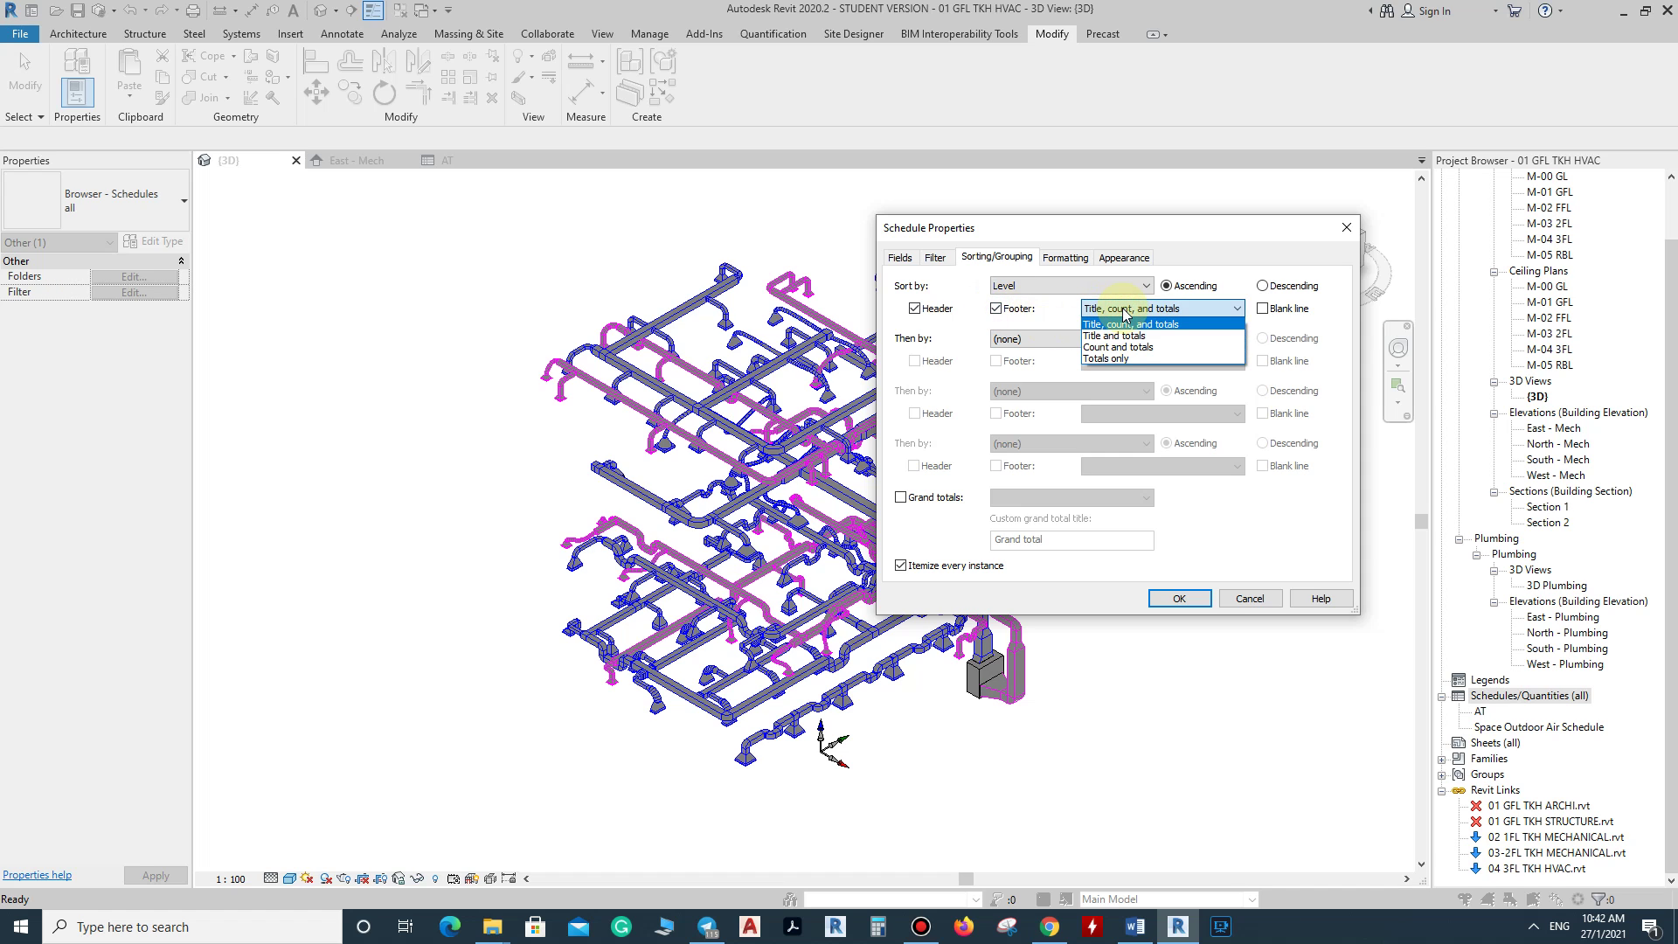
left_click(1111, 360)
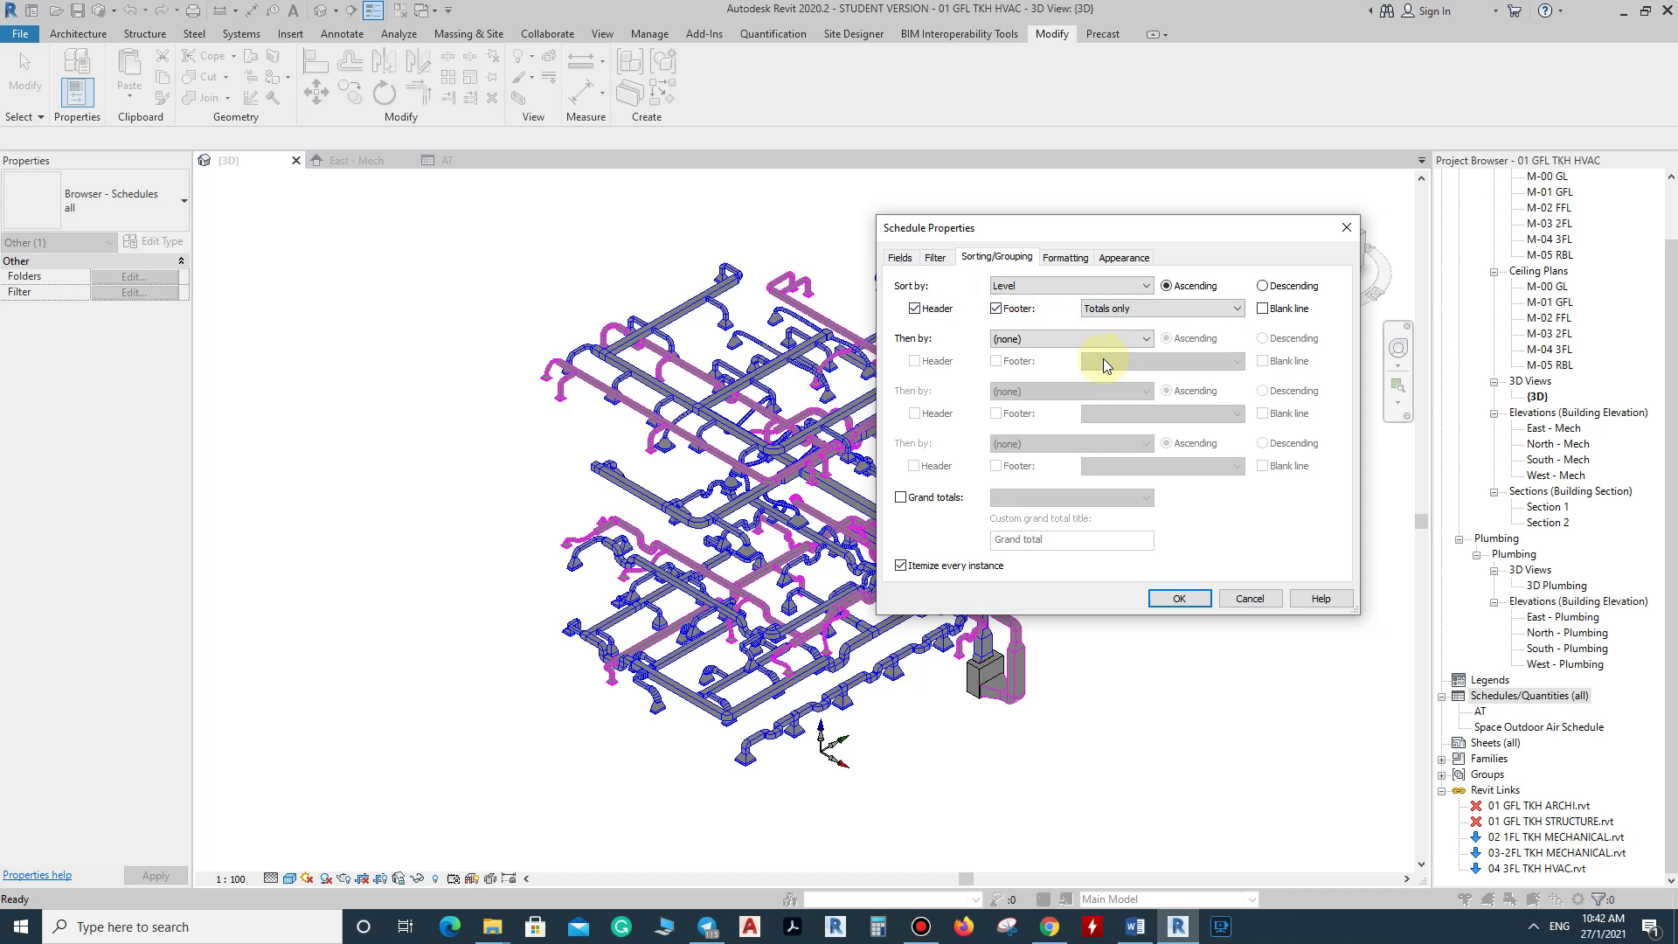
Step: Add Family and Type, then Size as further sort levels, and enable grand totals with itemizing of every instance turned off
left_click(1051, 339)
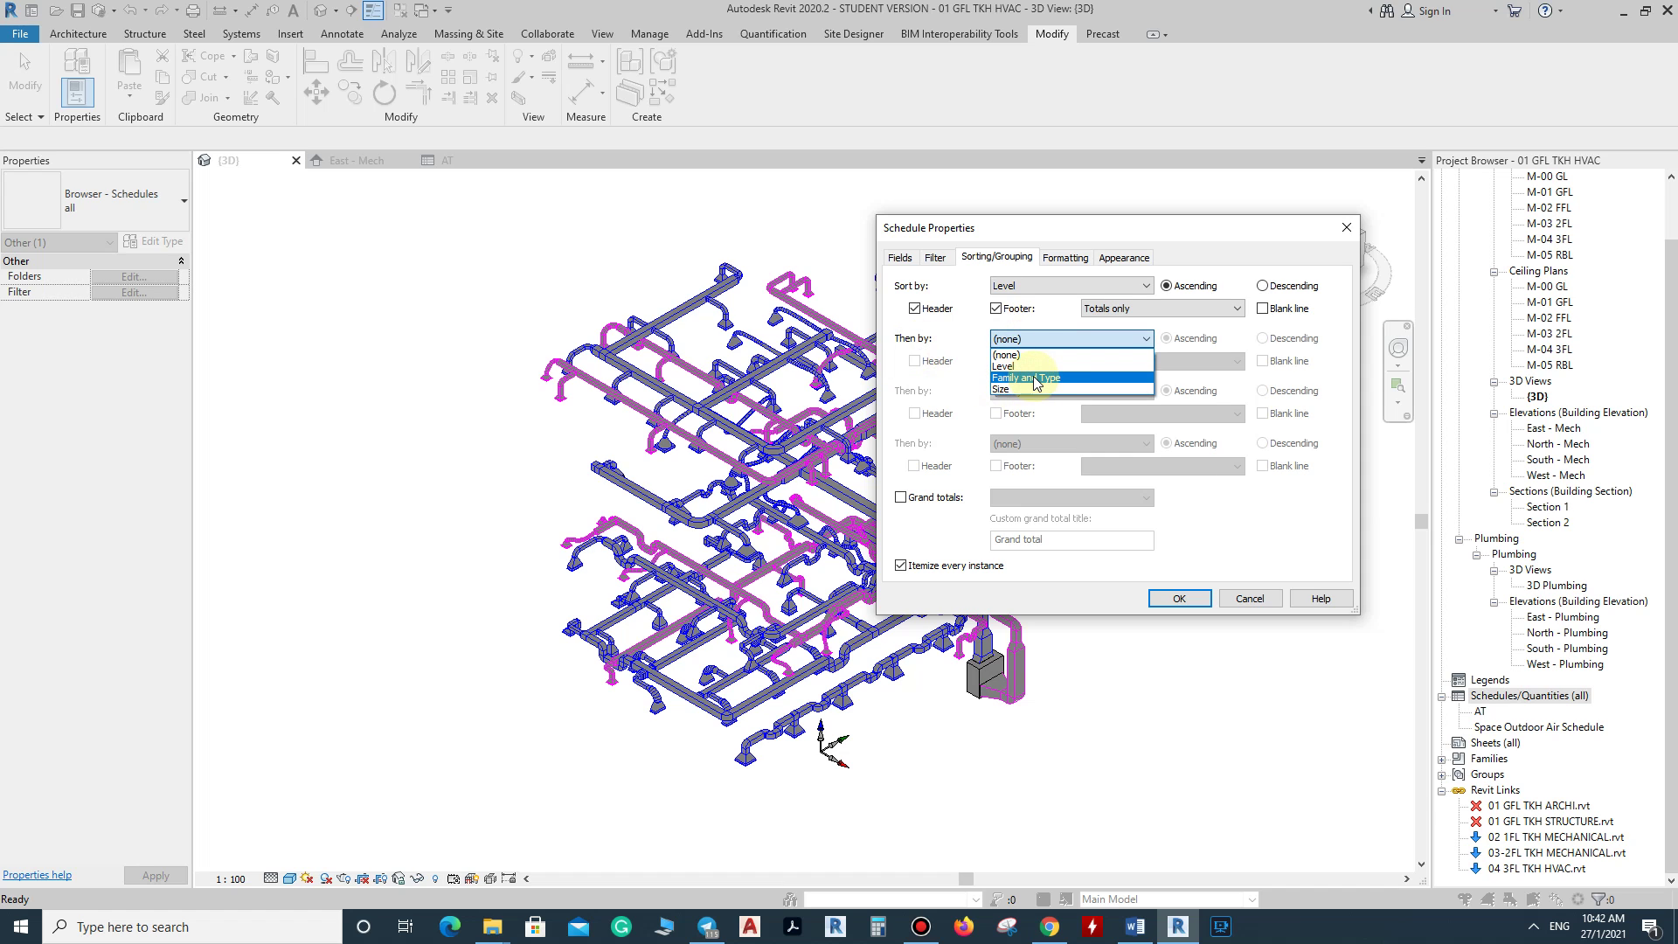
left_click(1033, 377)
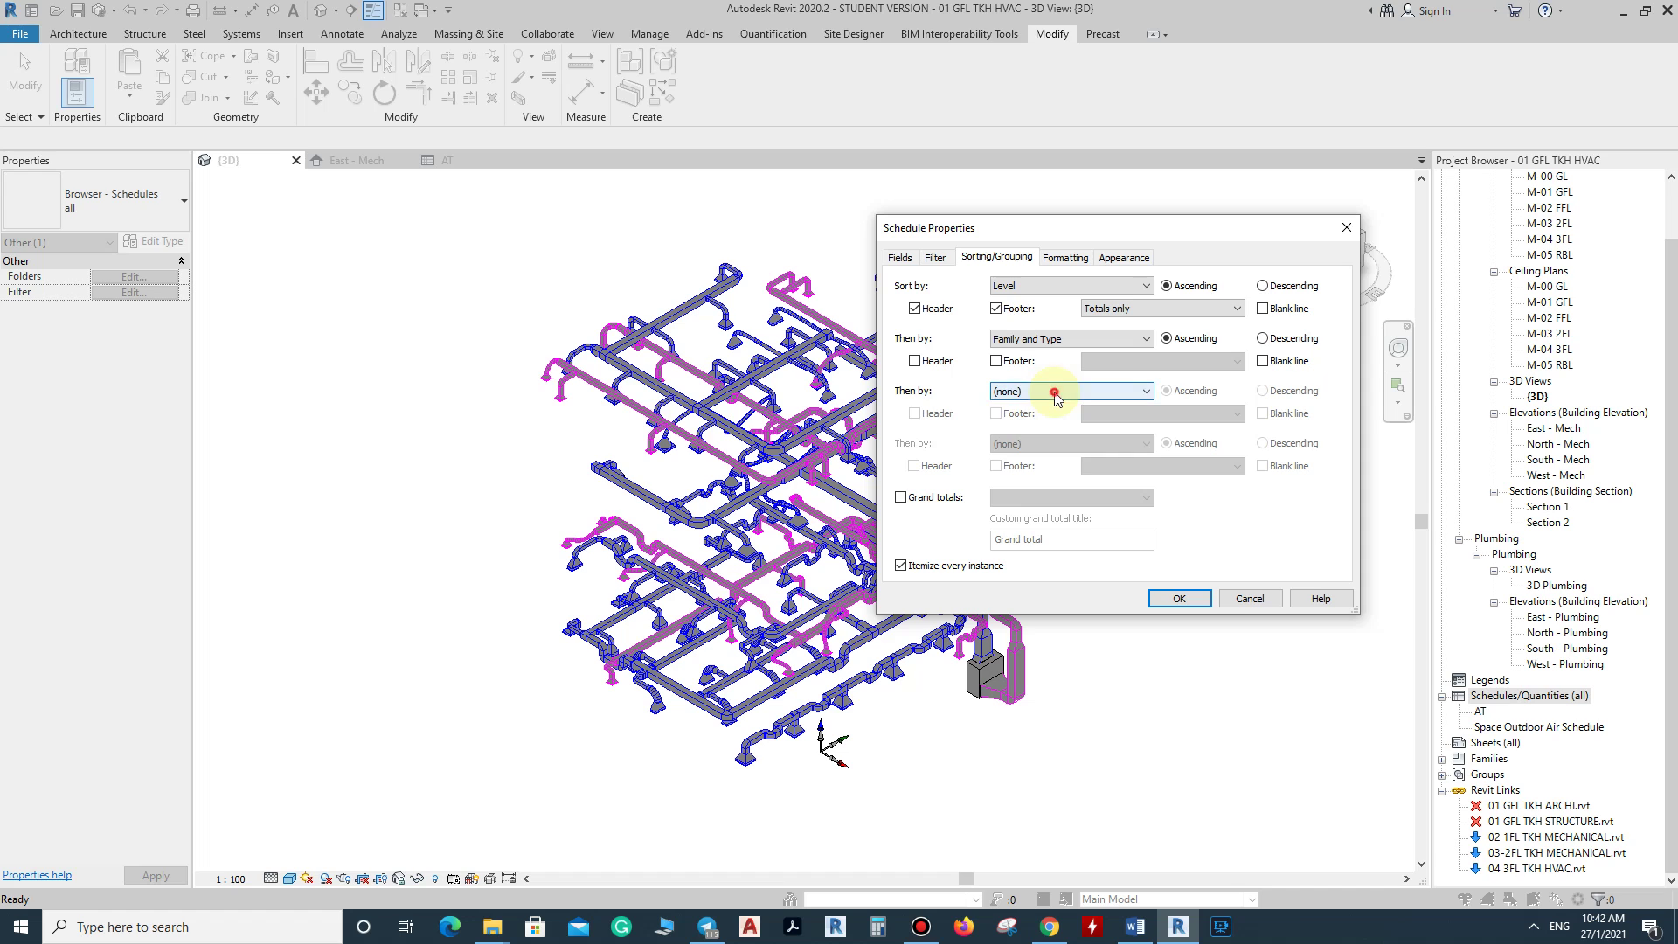
left_click(1048, 391)
left_click(1010, 443)
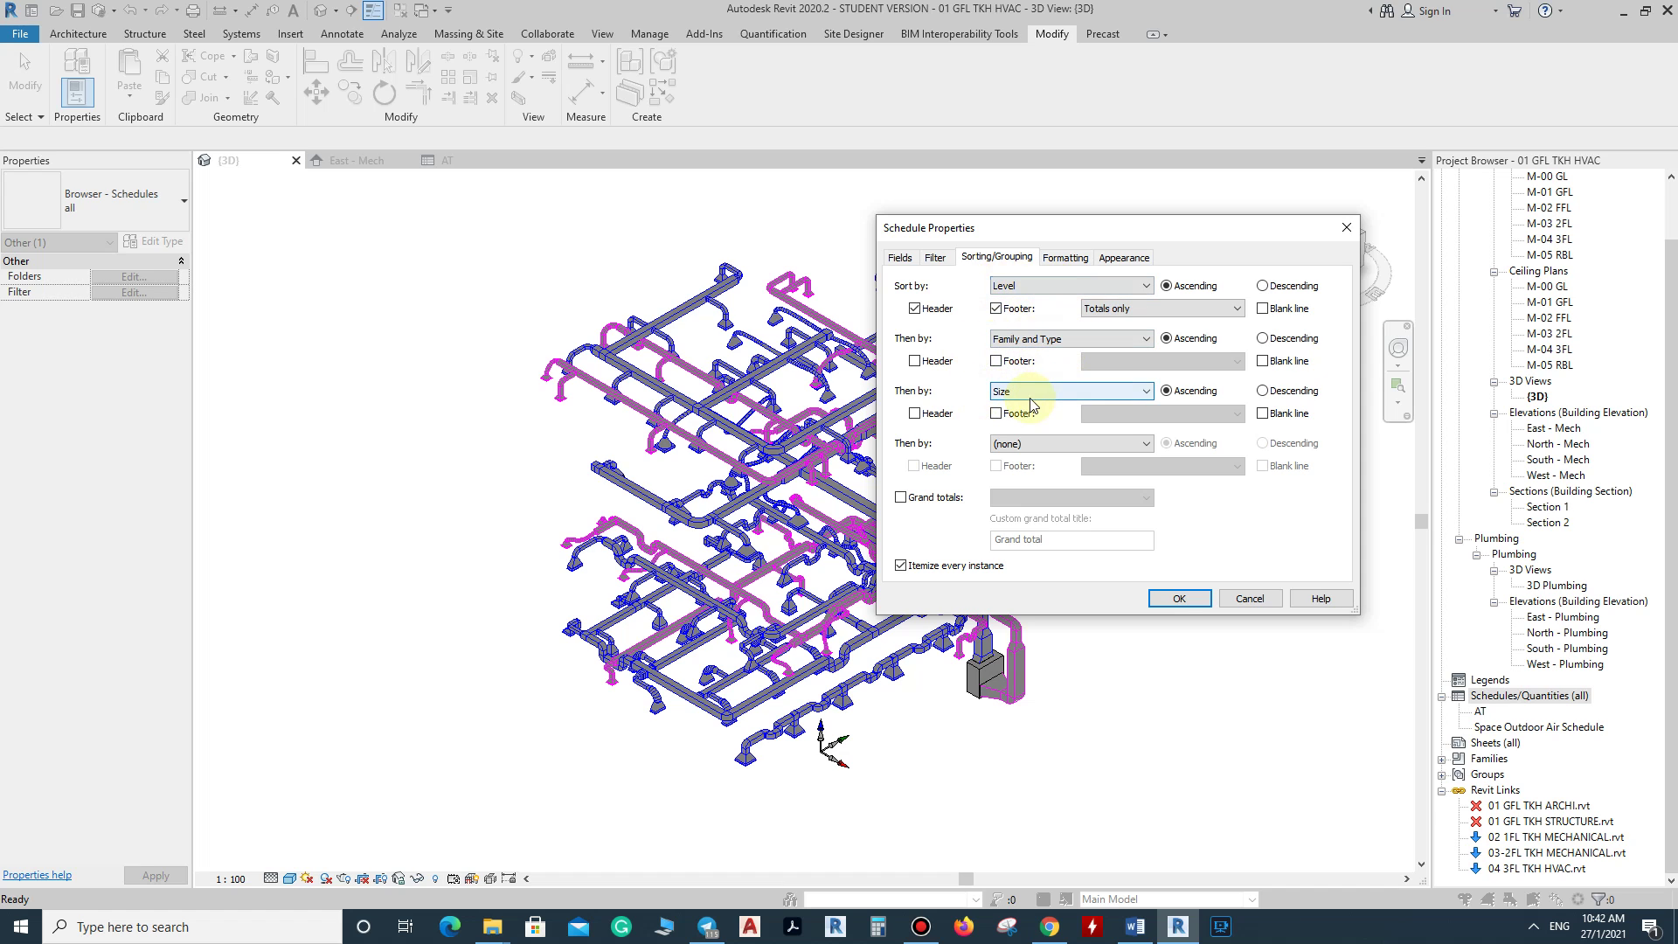
left_click(900, 498)
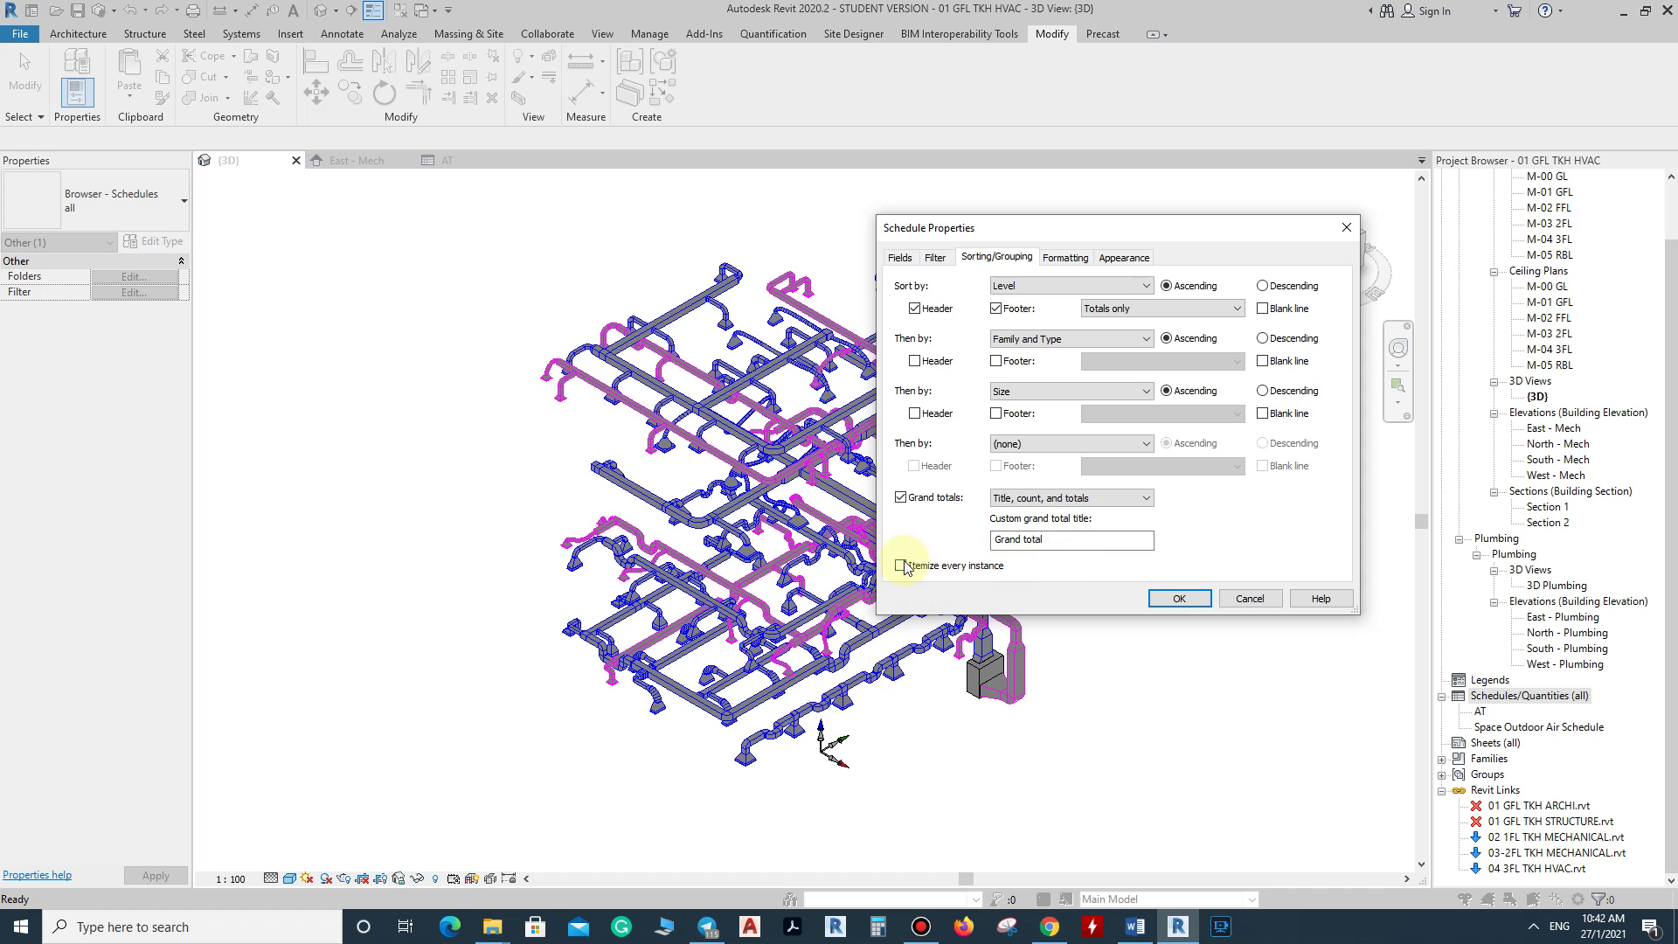
Step: Format the Count field to calculate totals
left_click(1066, 257)
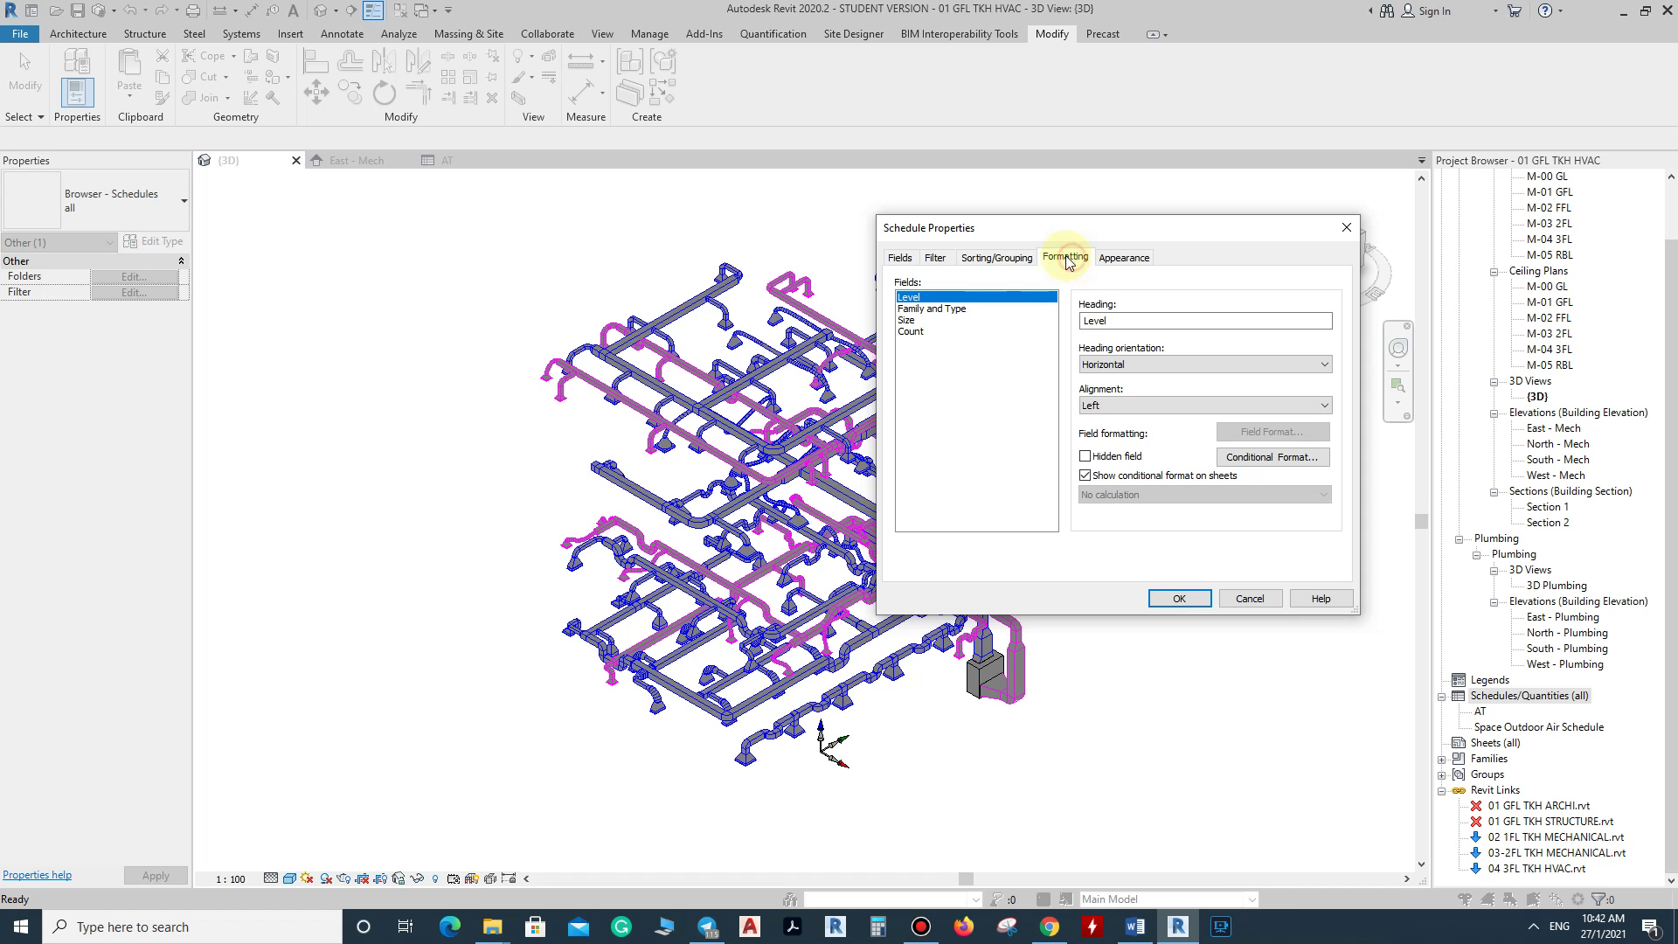
left_click(911, 333)
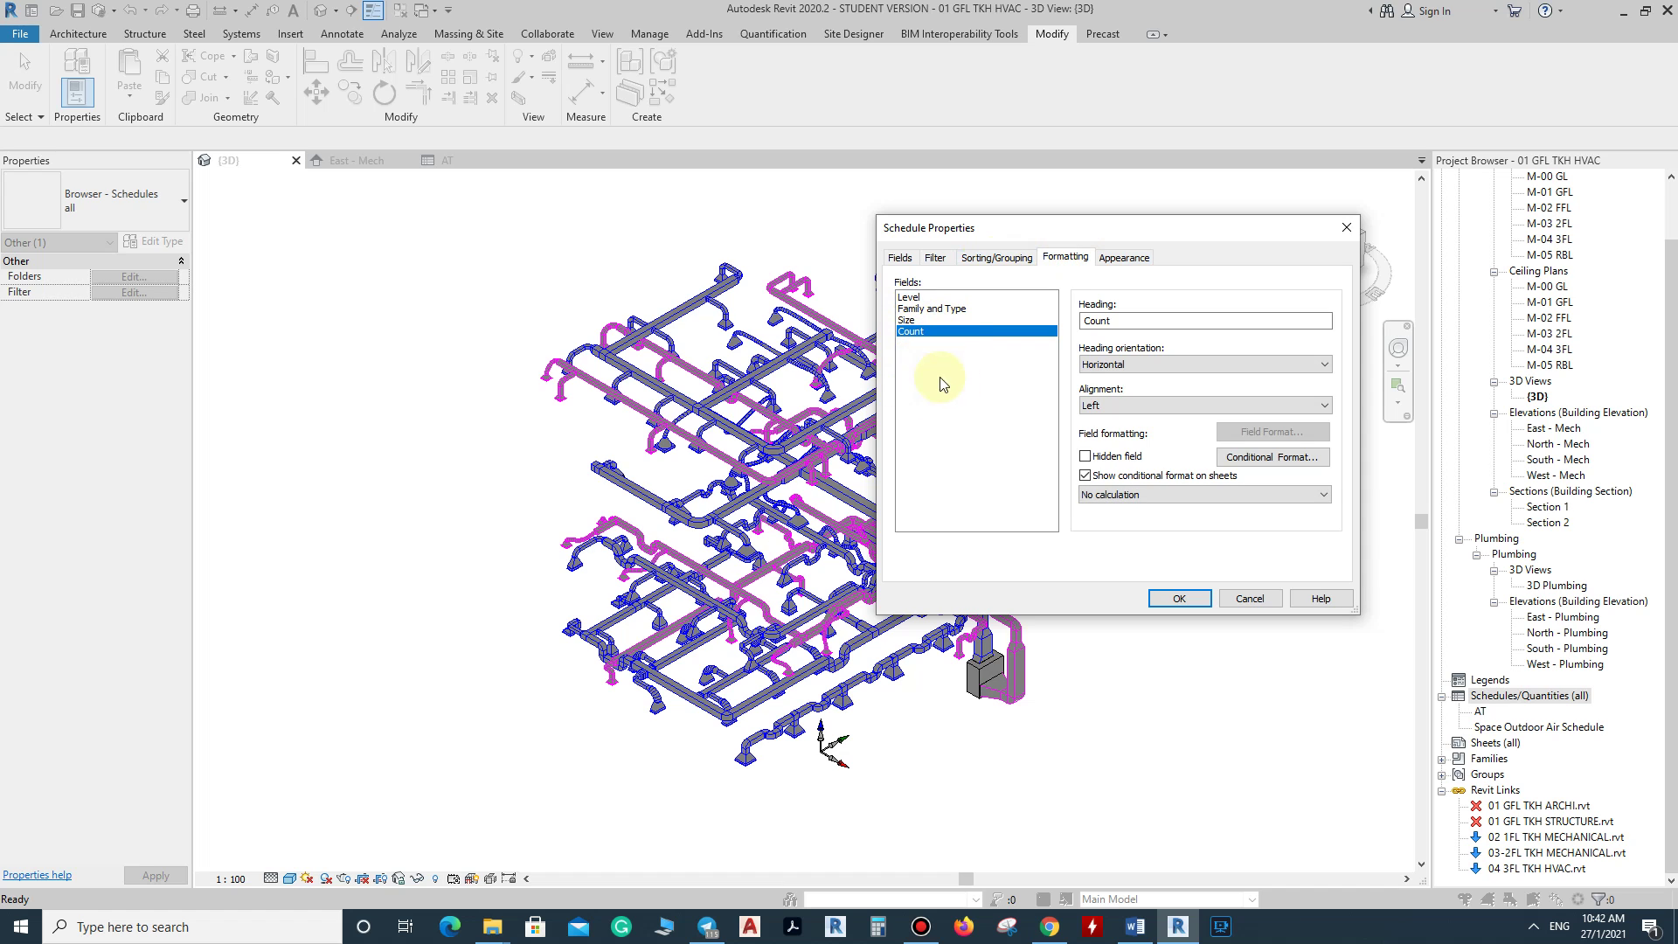
left_click(1103, 495)
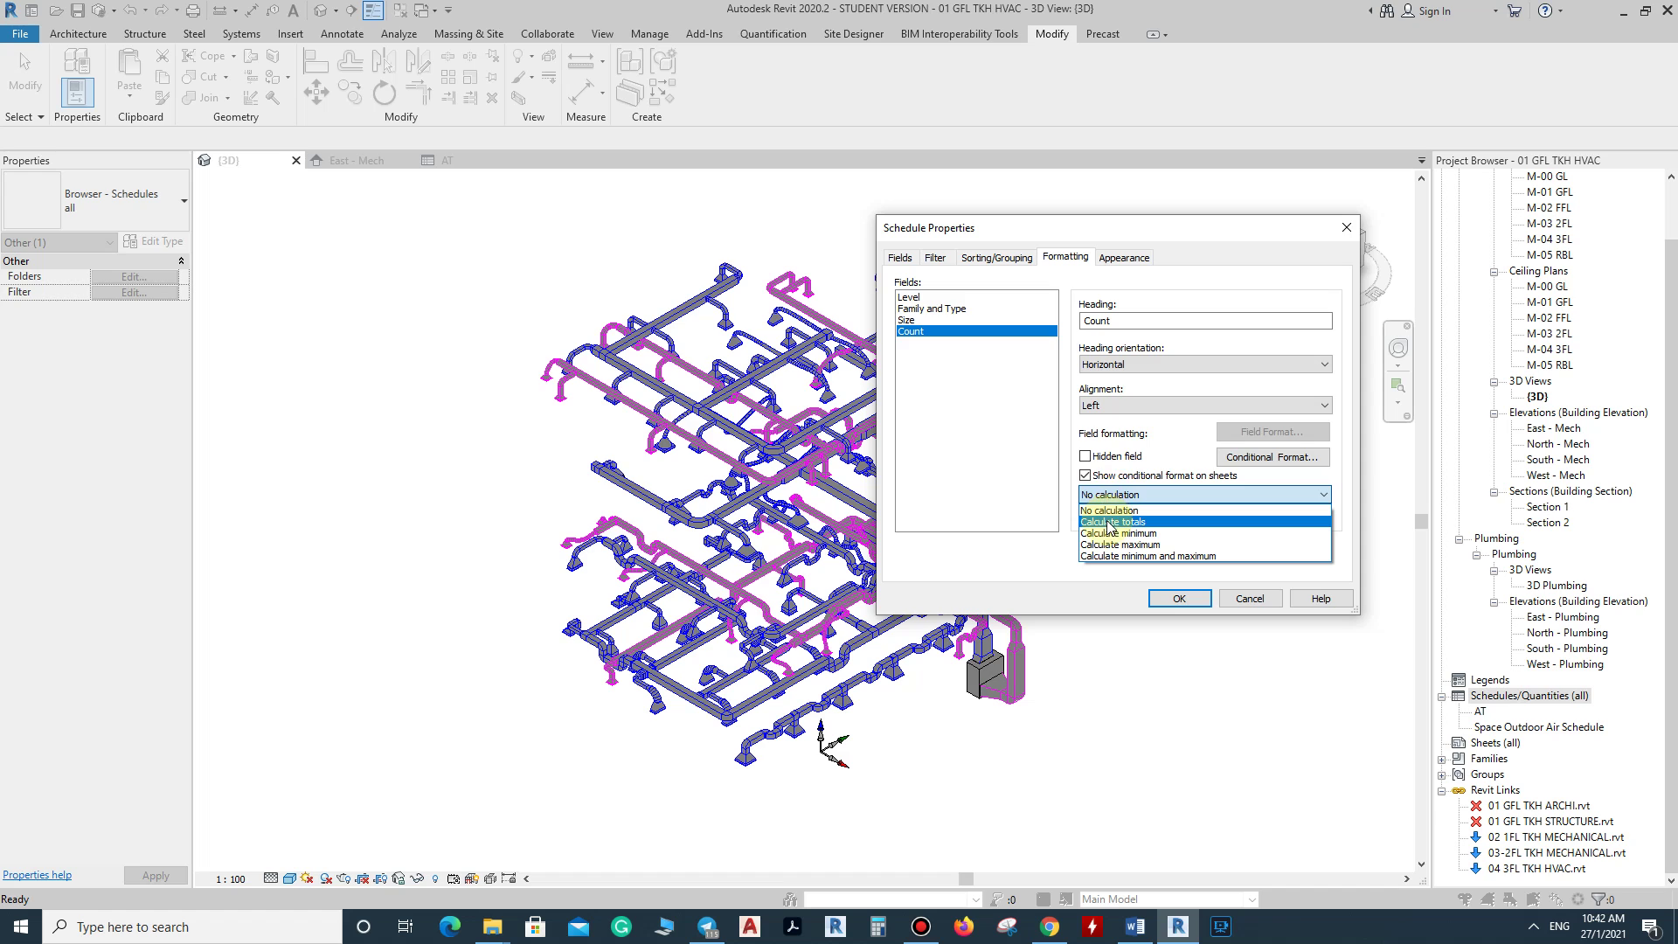
left_click(1107, 522)
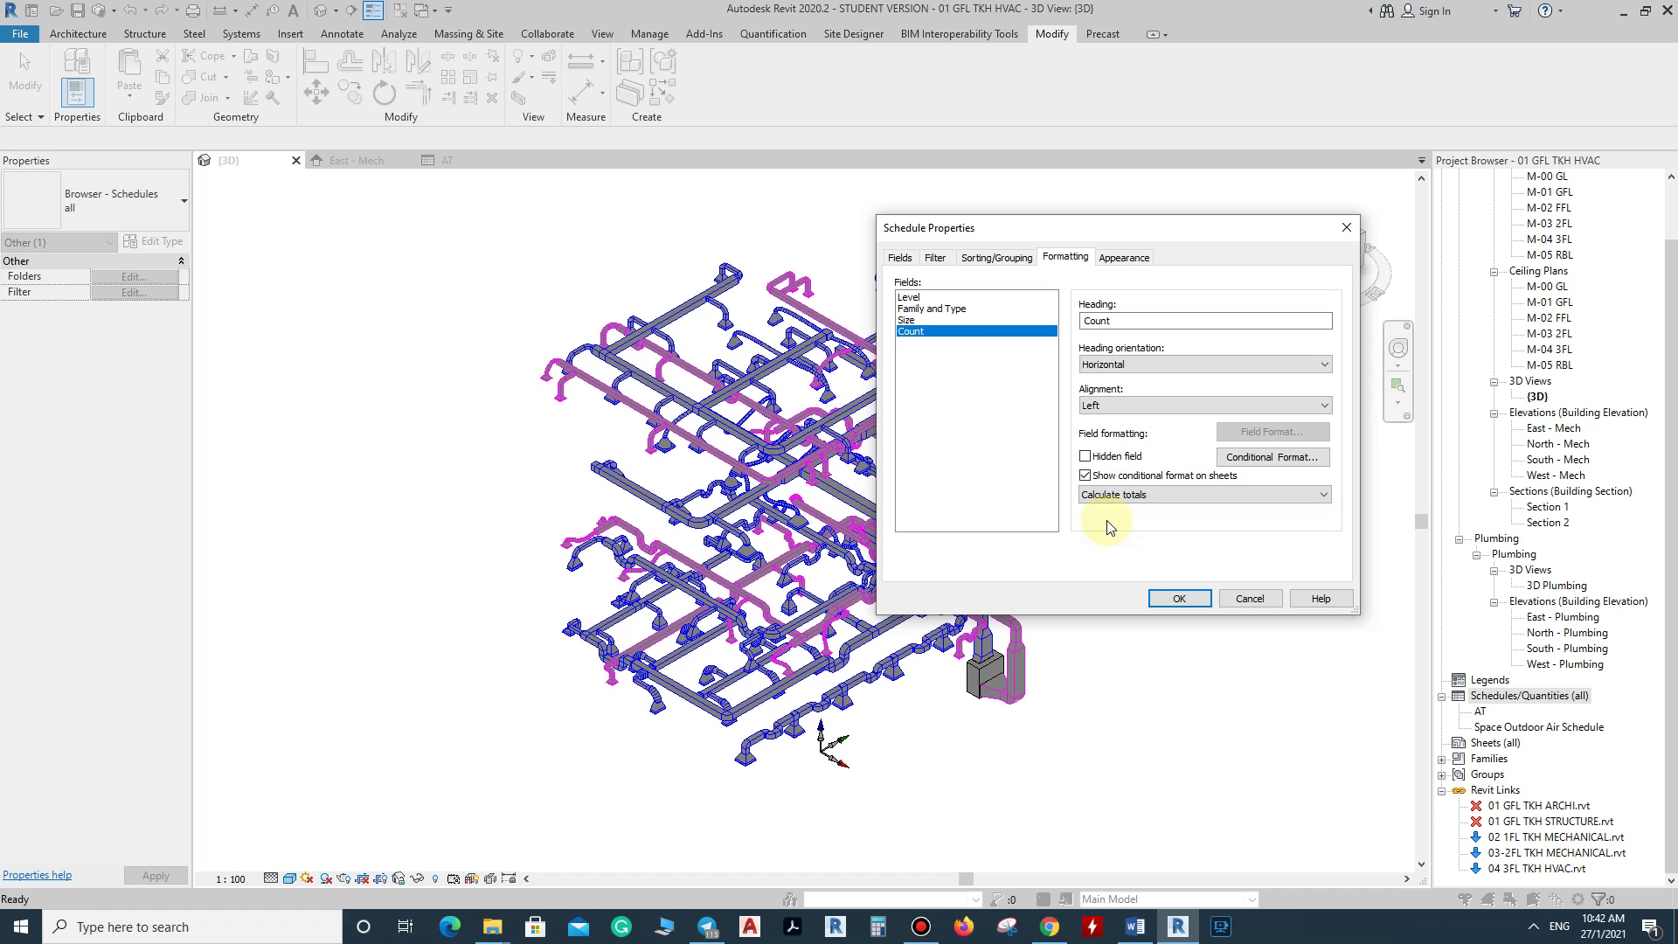
Step: Review the schedule's fields, linked-element option, filter, sorting, per-field formatting and appearance settings
left_click(908, 299)
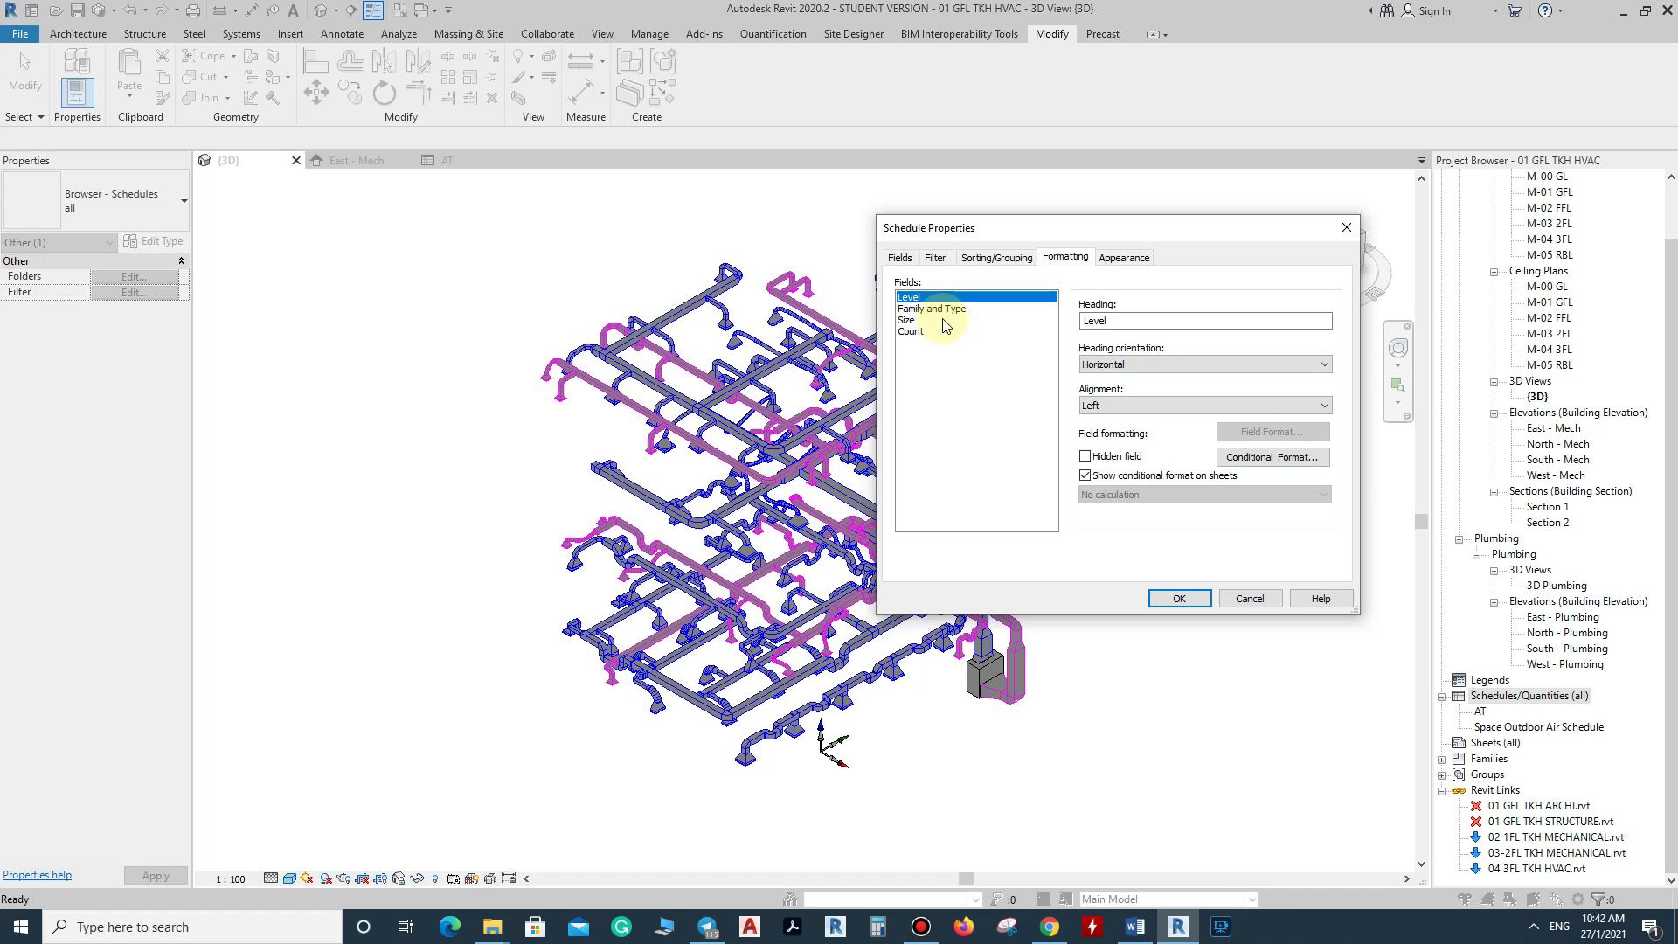
left_click(928, 311)
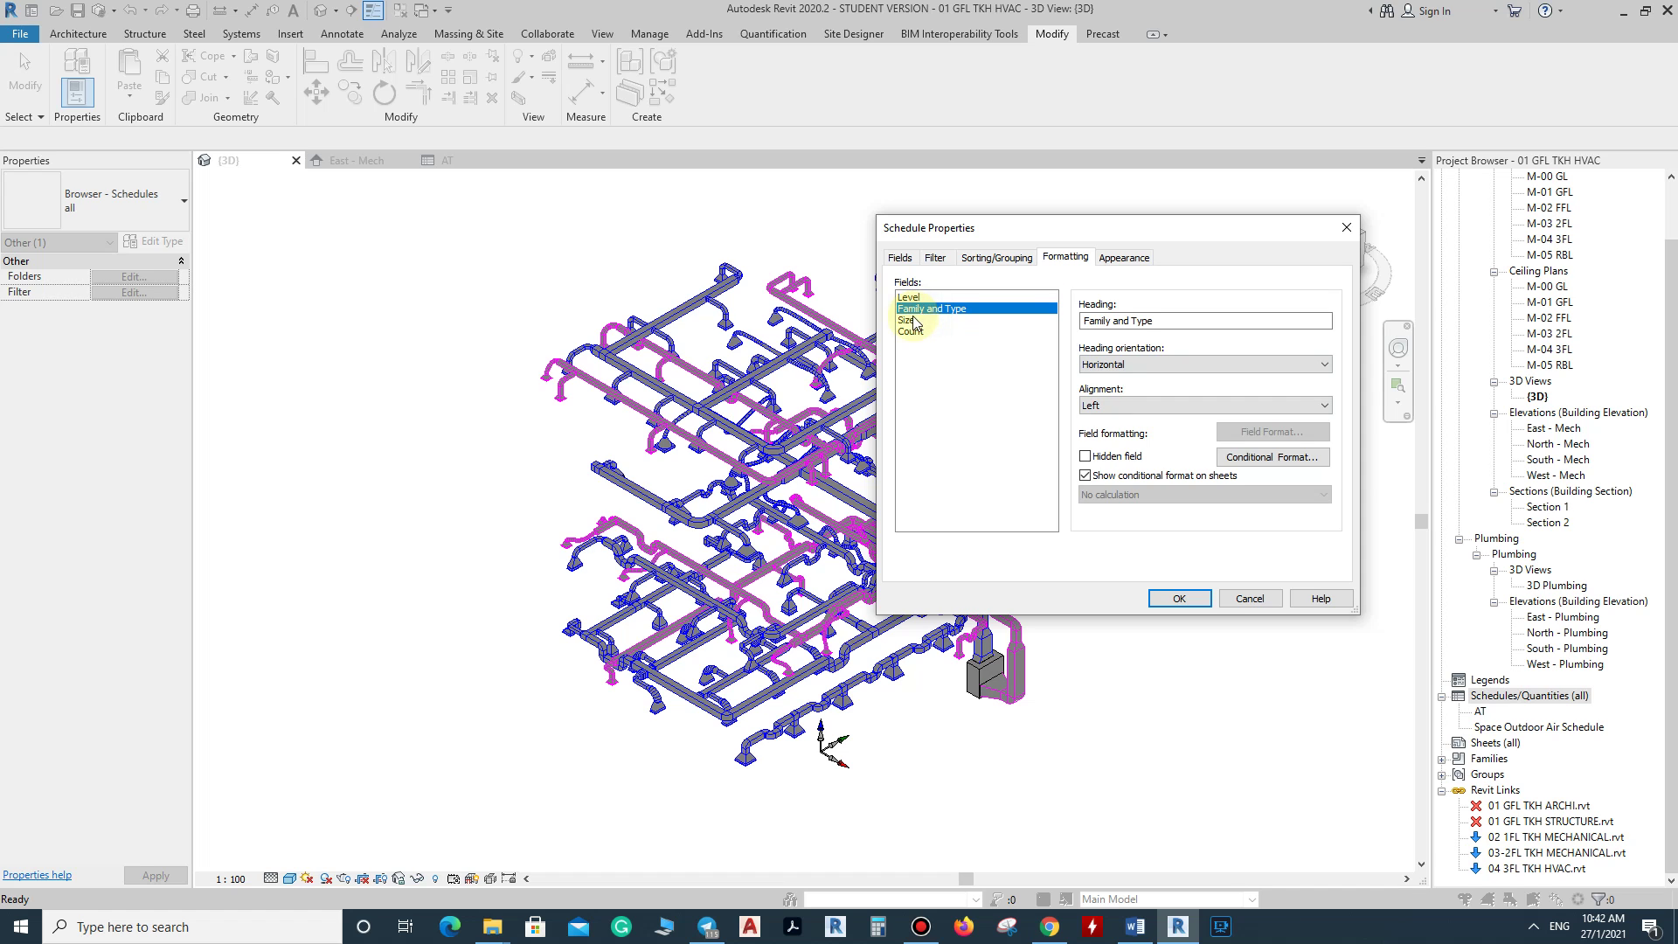
left_click(913, 321)
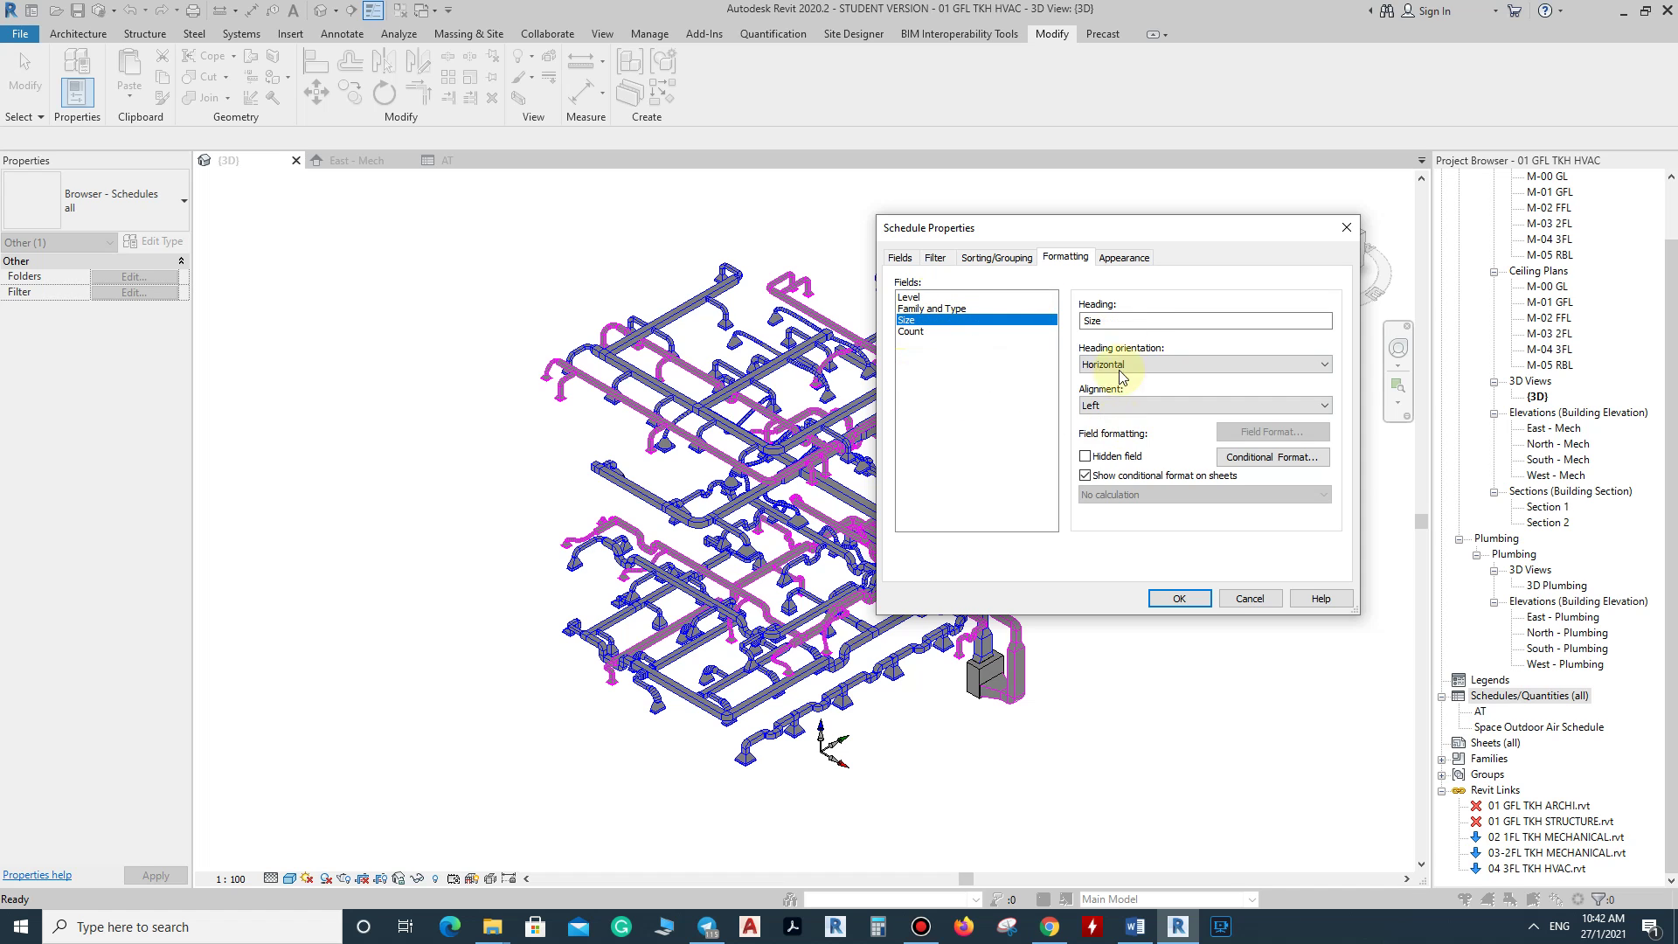
left_click(1124, 258)
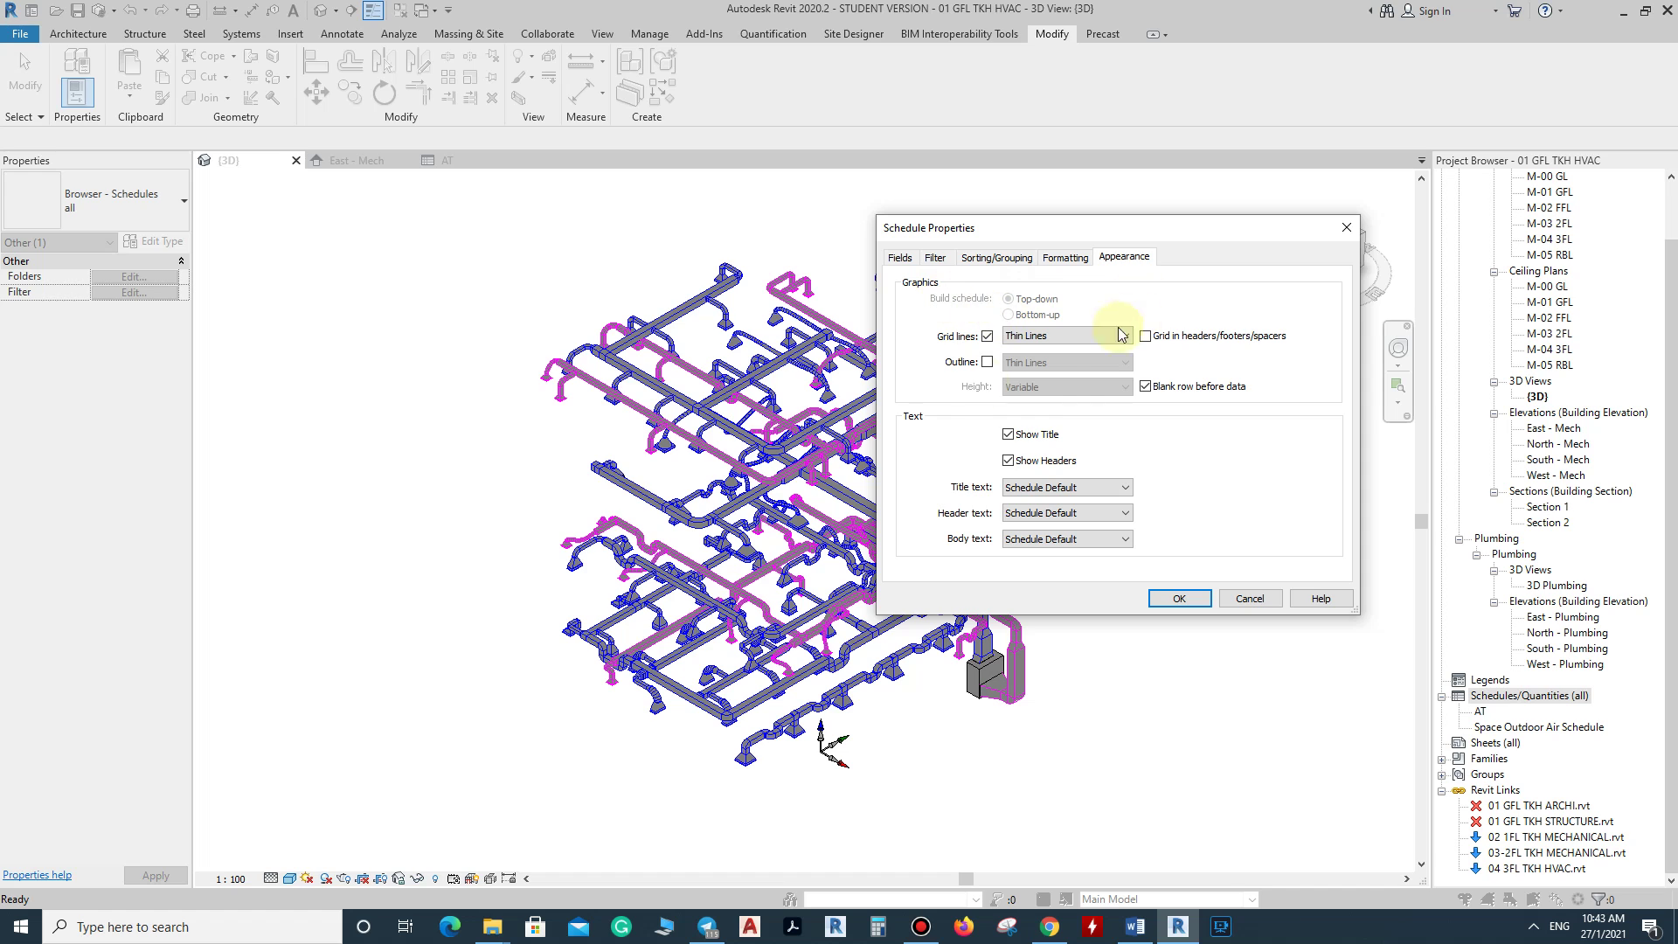
left_click(901, 259)
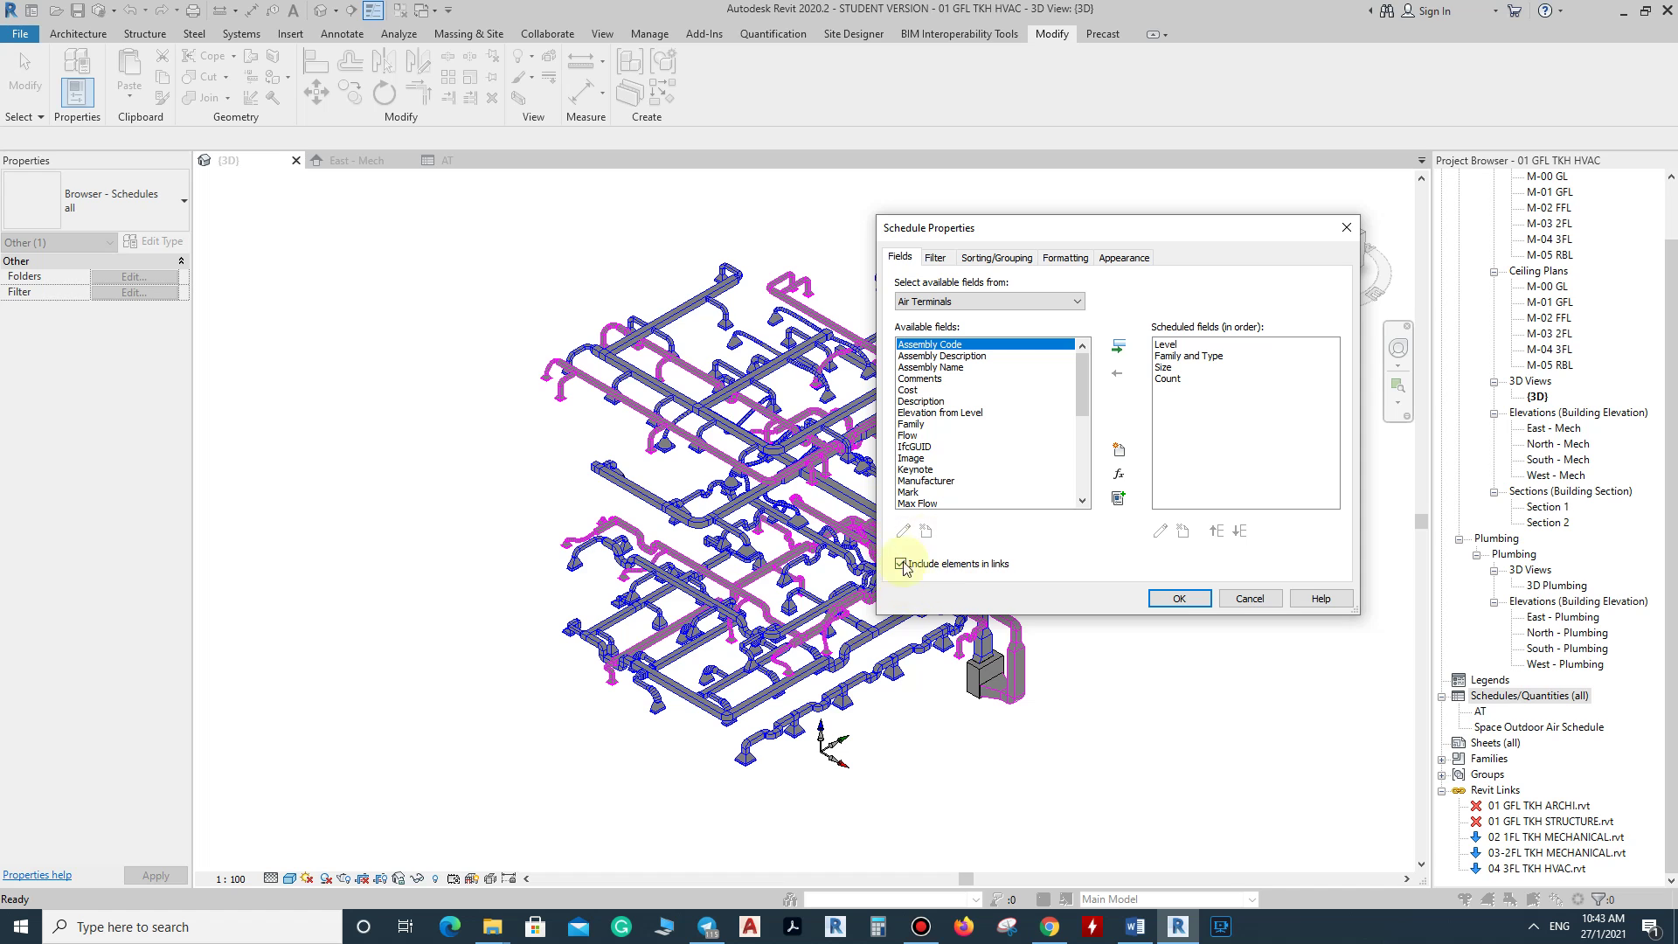
left_click(937, 260)
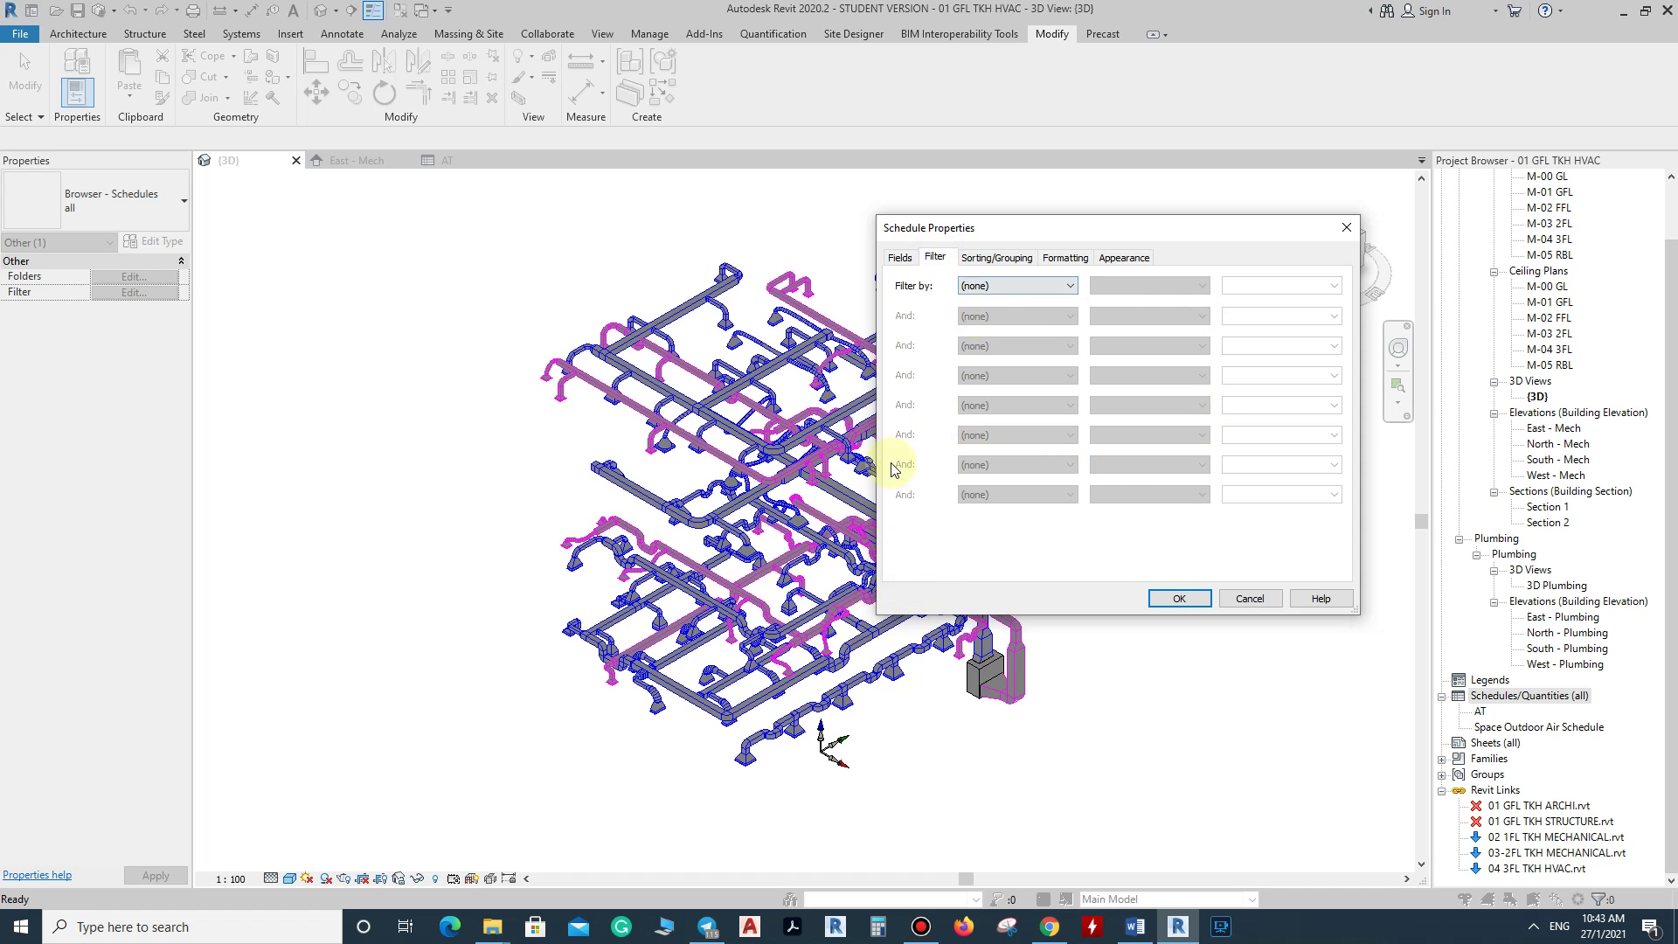
left_click(978, 263)
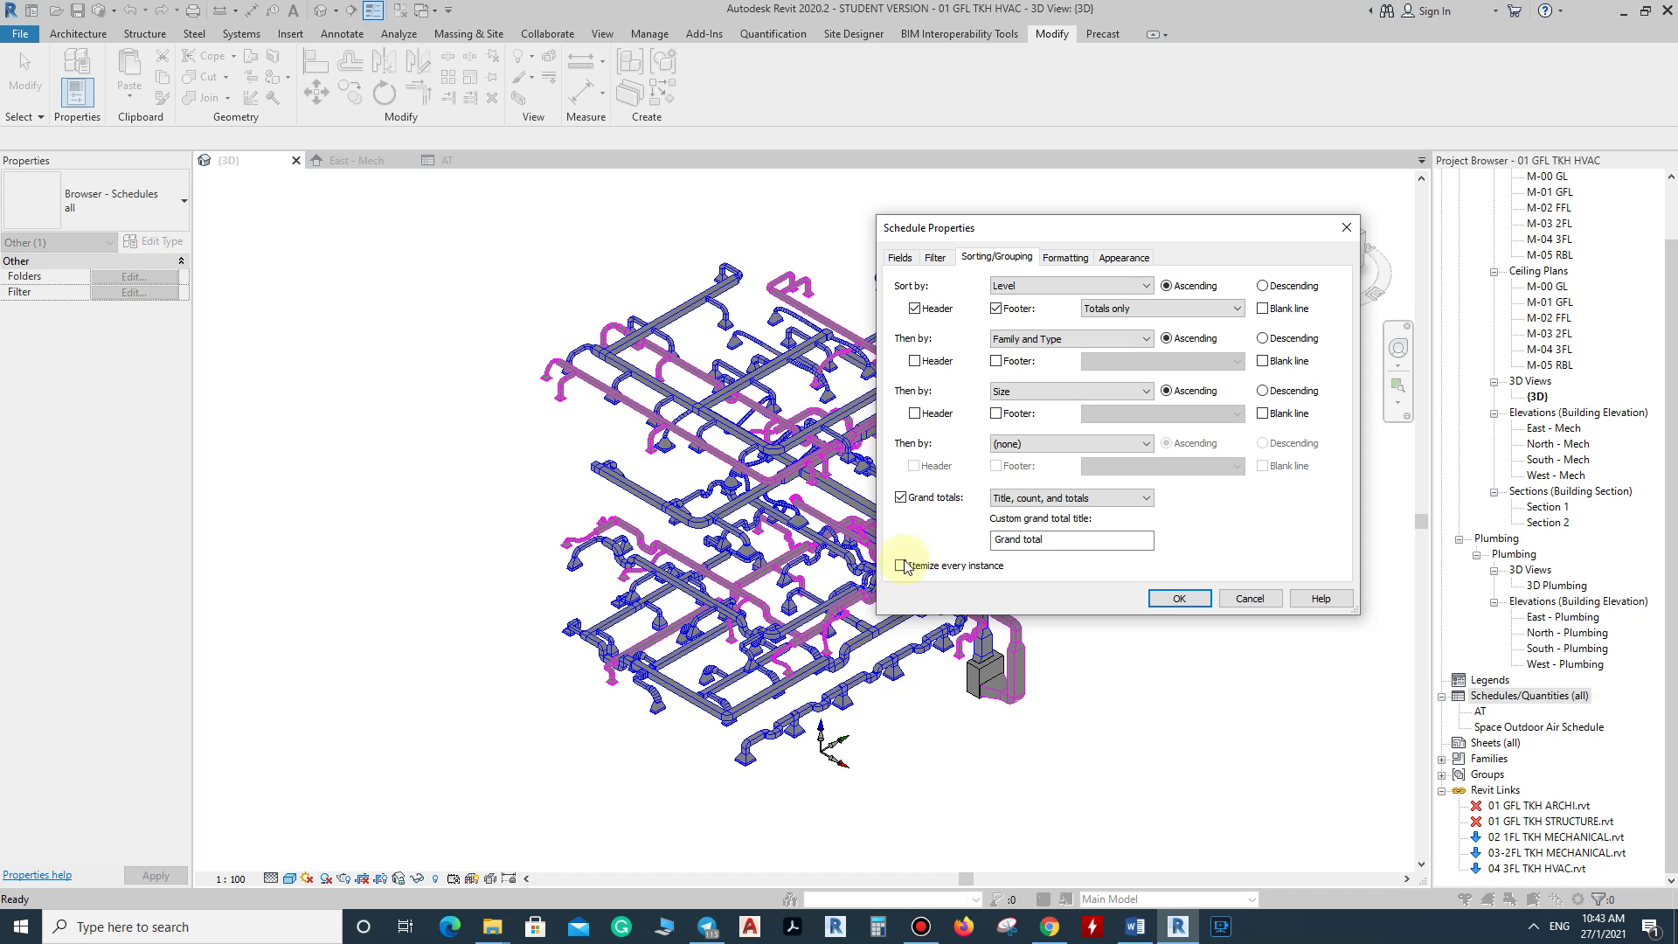
left_click(1070, 260)
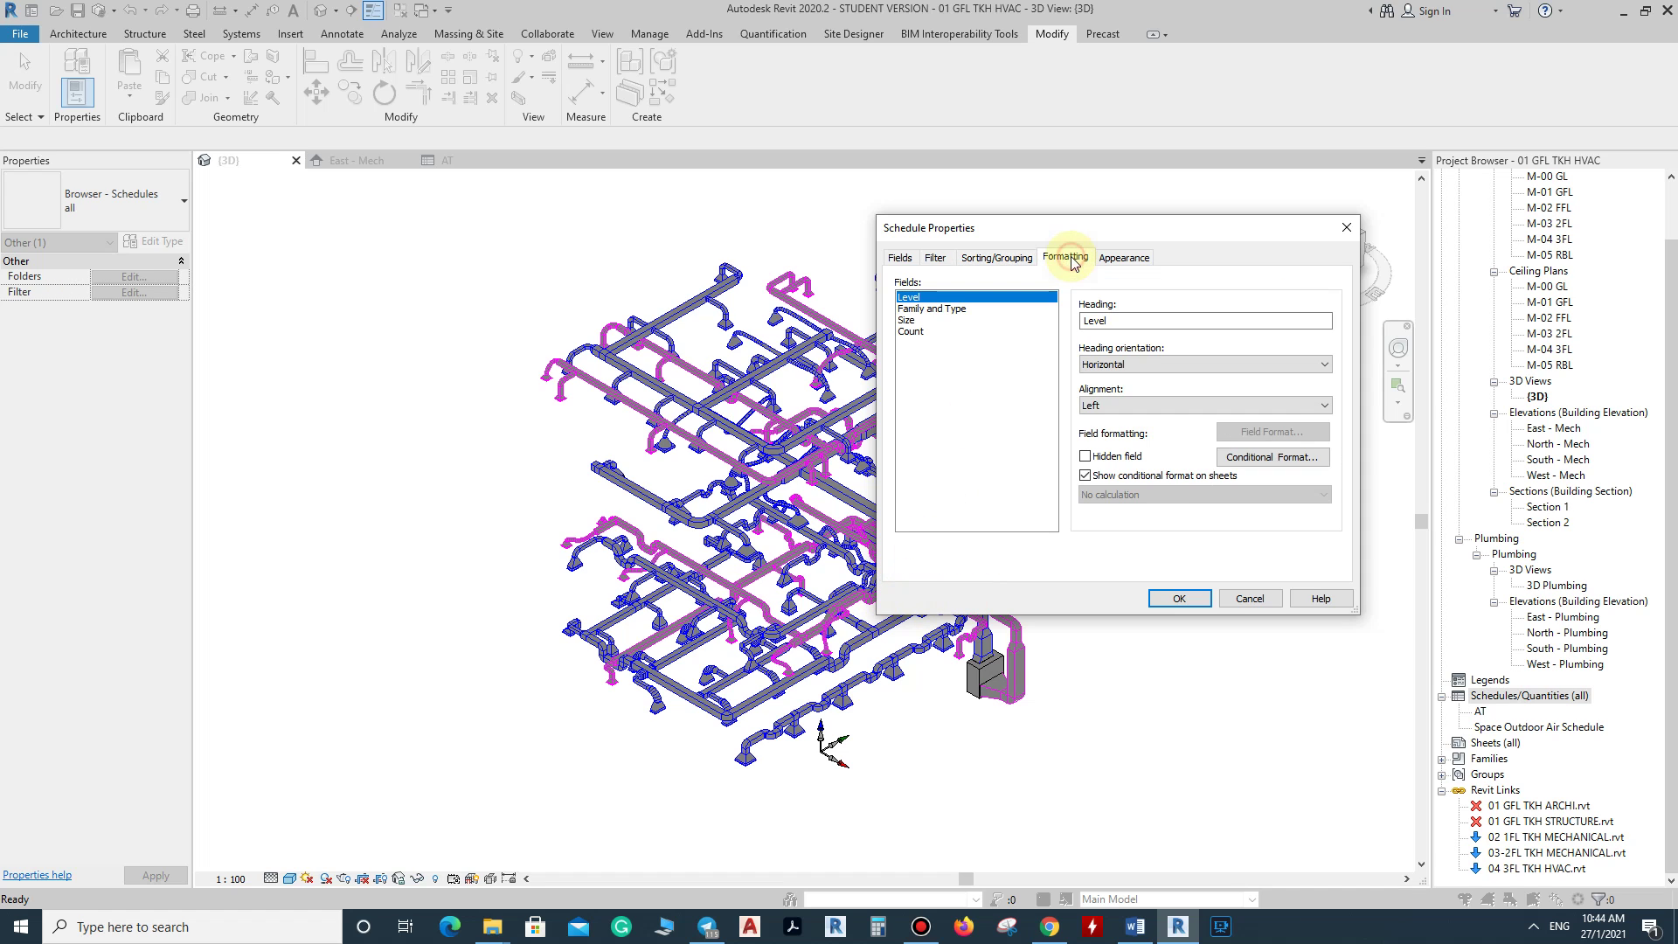
left_click(914, 310)
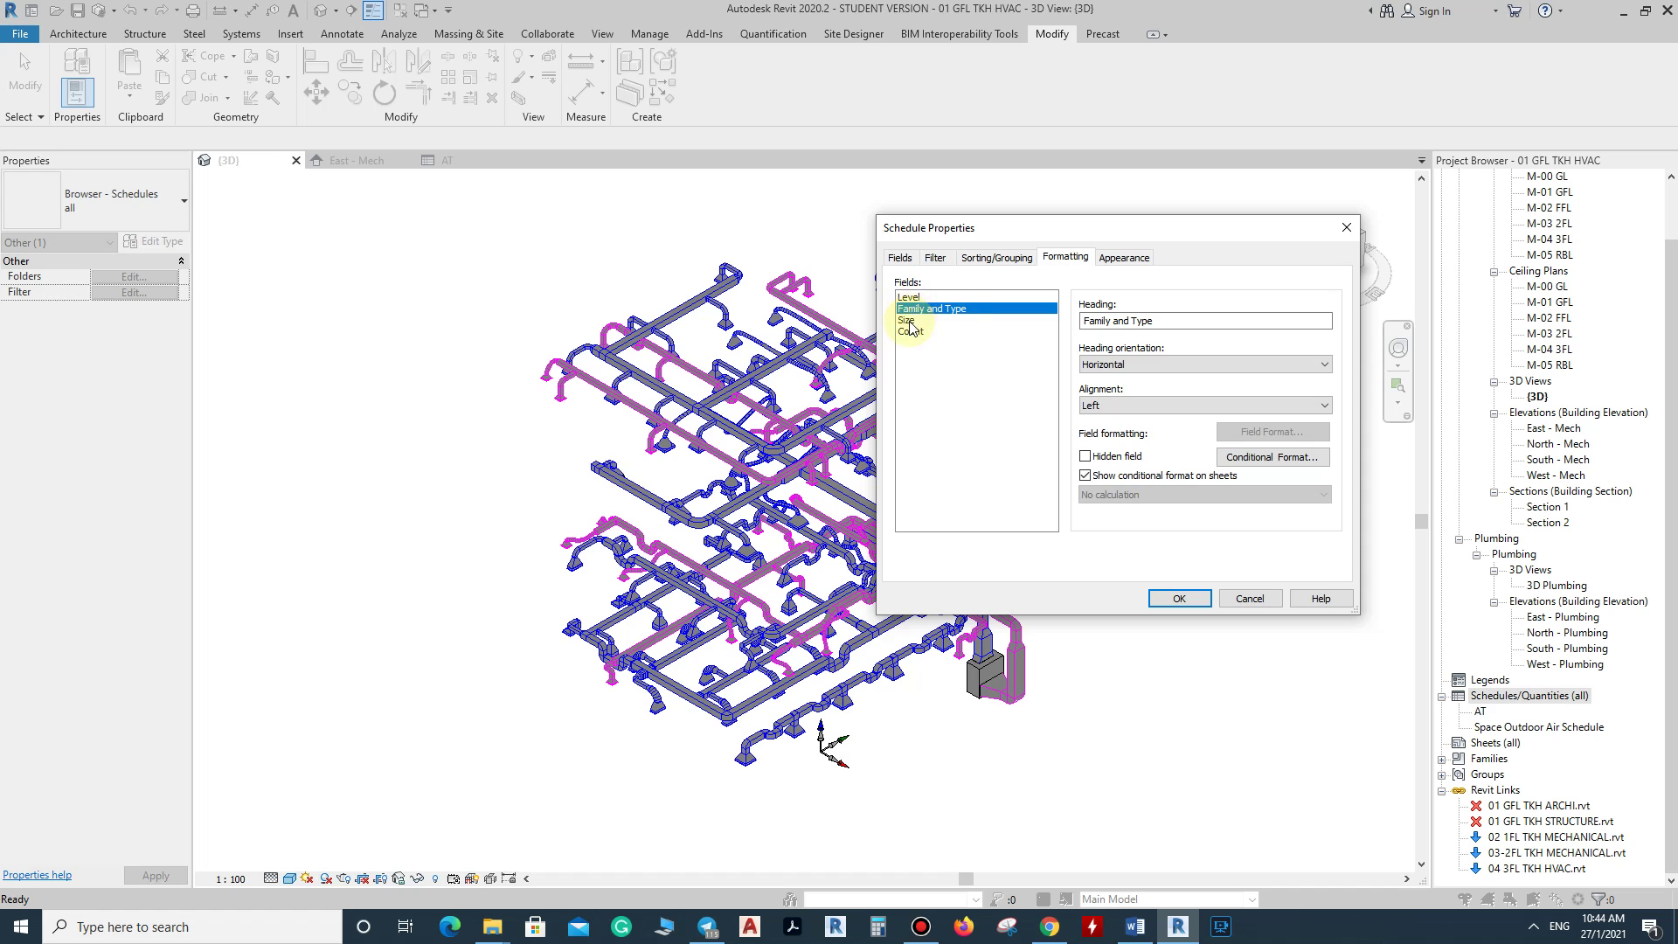
left_click(908, 322)
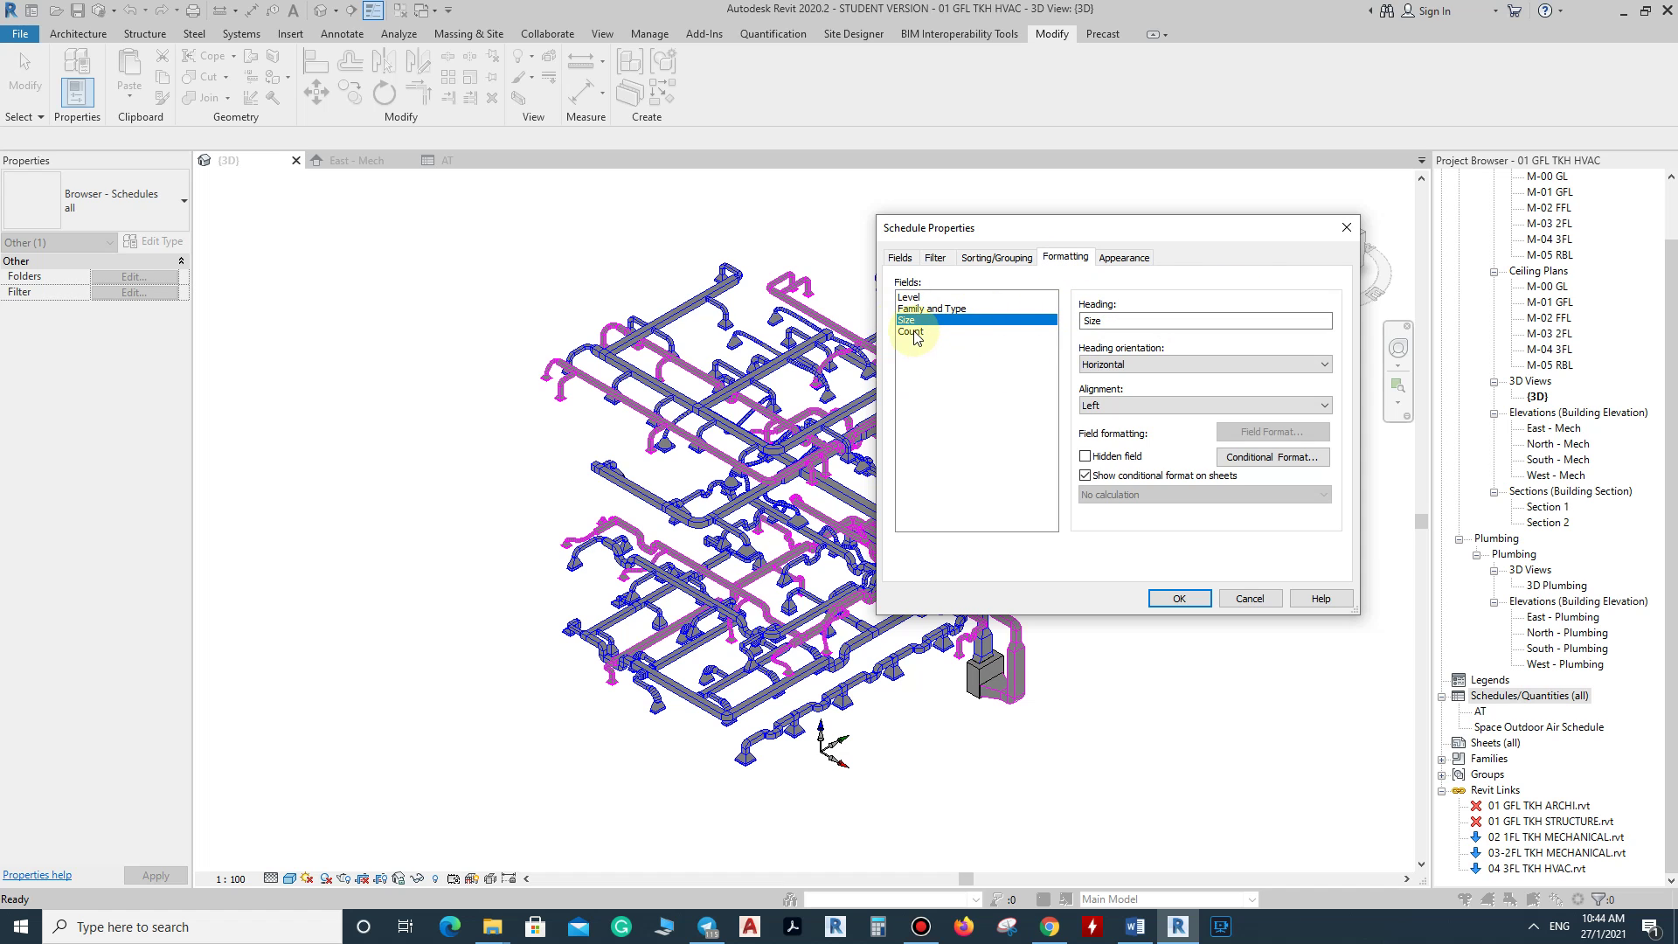
left_click(913, 332)
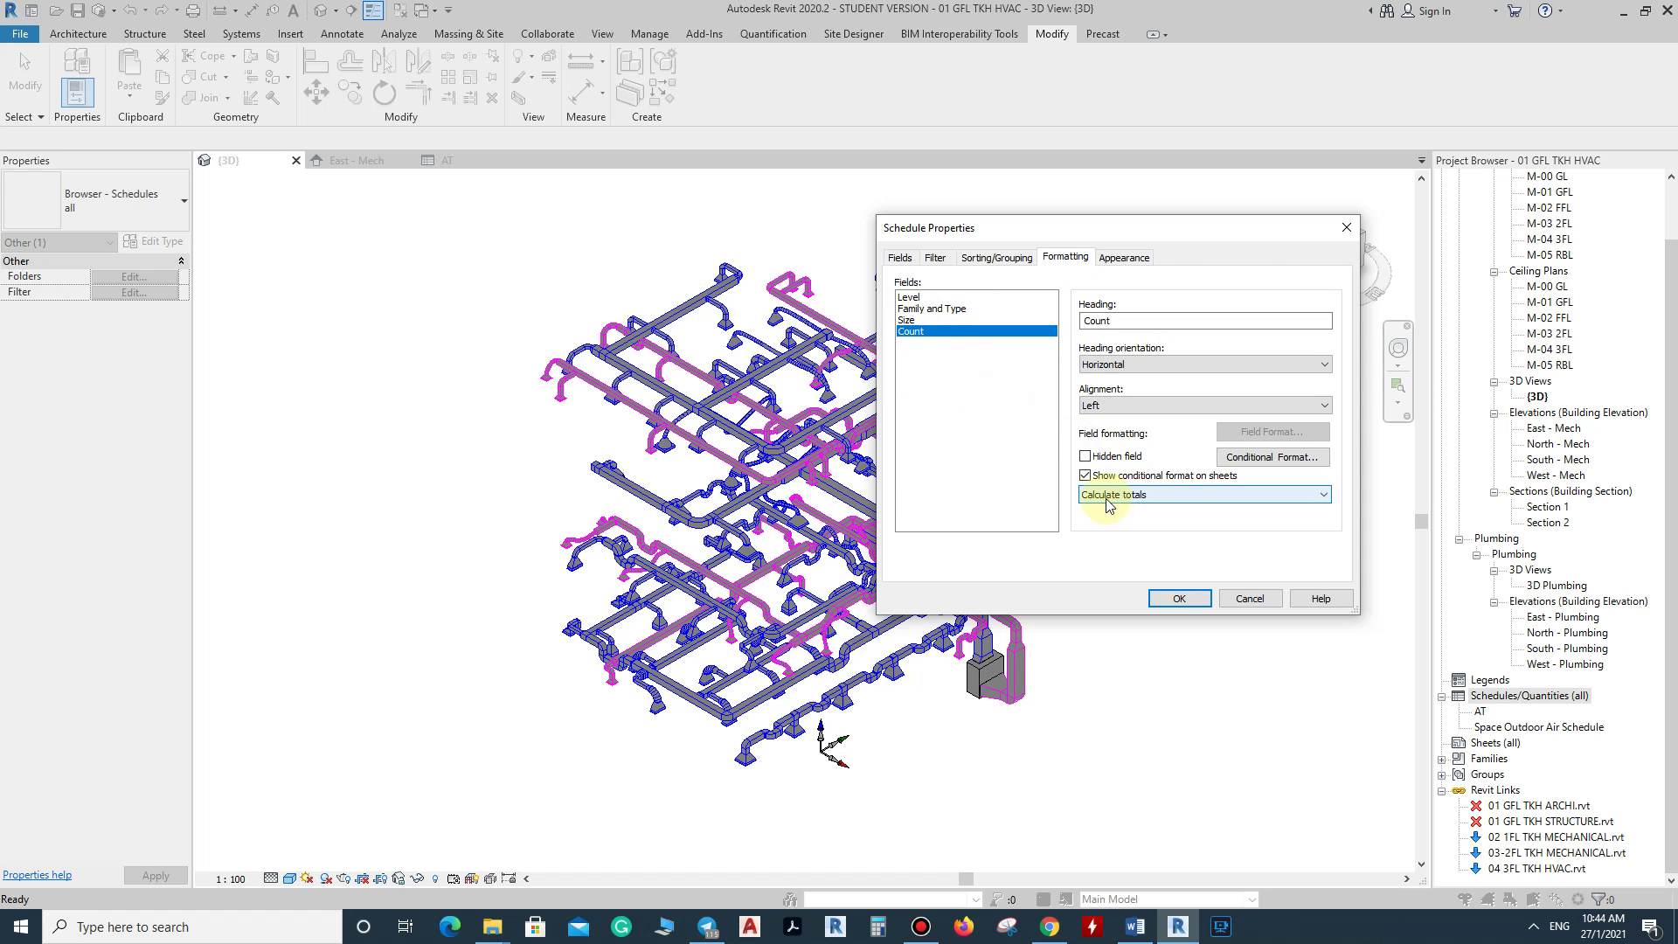
left_click(1106, 505)
left_click(1109, 502)
left_click(1124, 257)
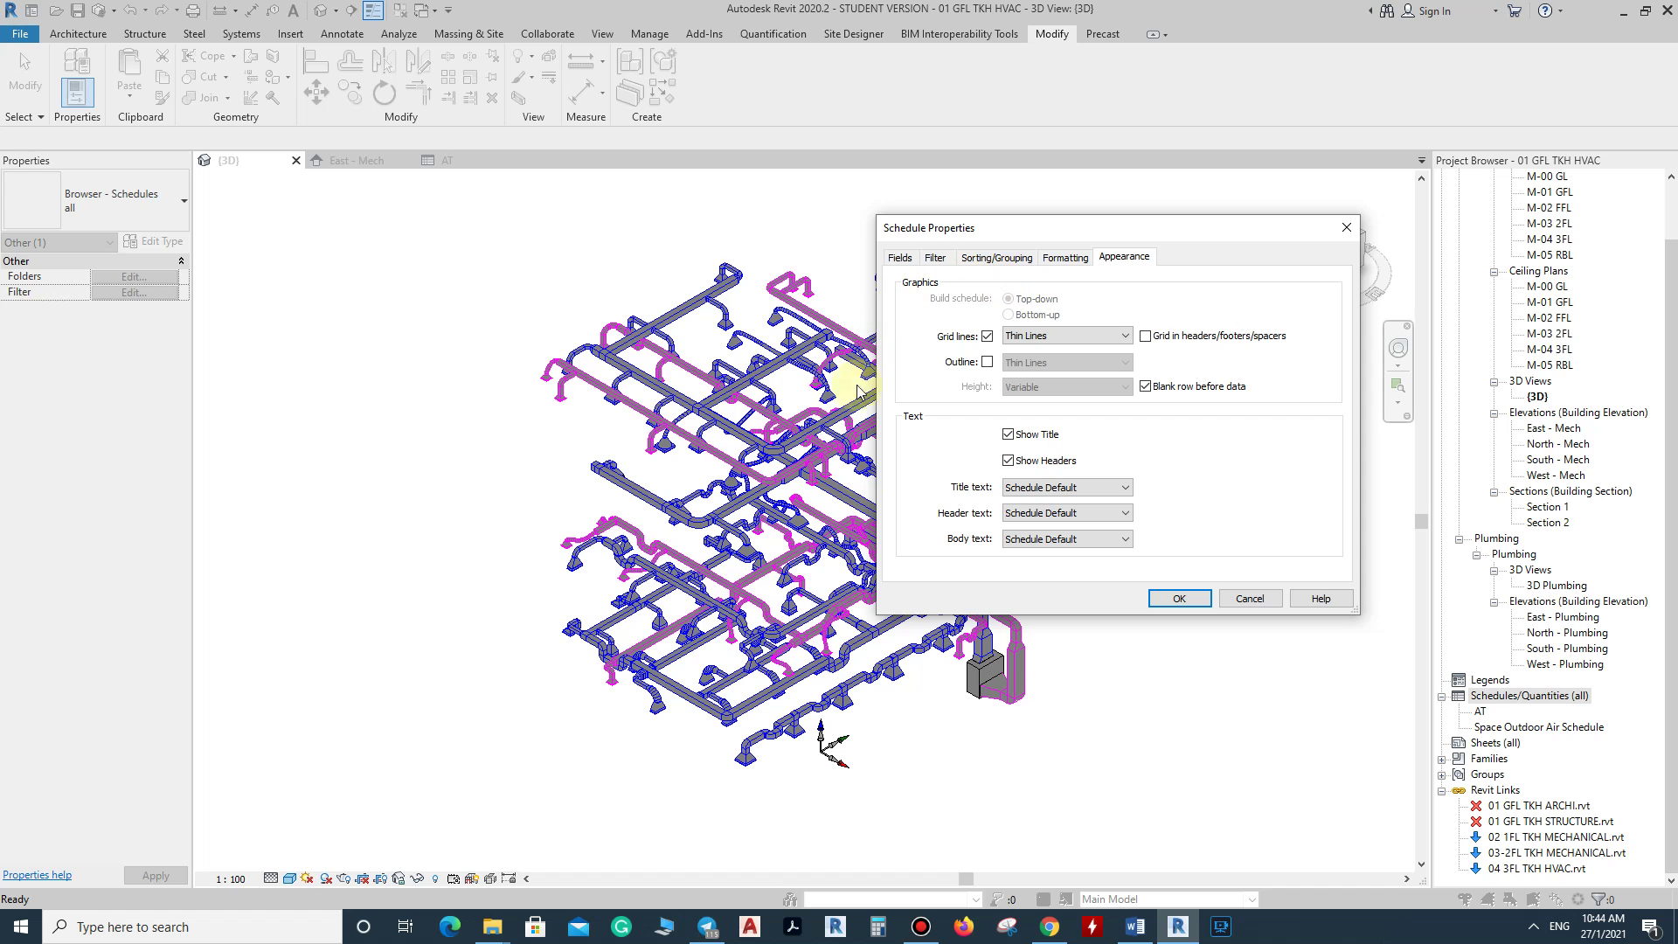
Step: Create the air terminal schedule and widen its Level and Family and Type columns to fit the full type names
left_click(1179, 599)
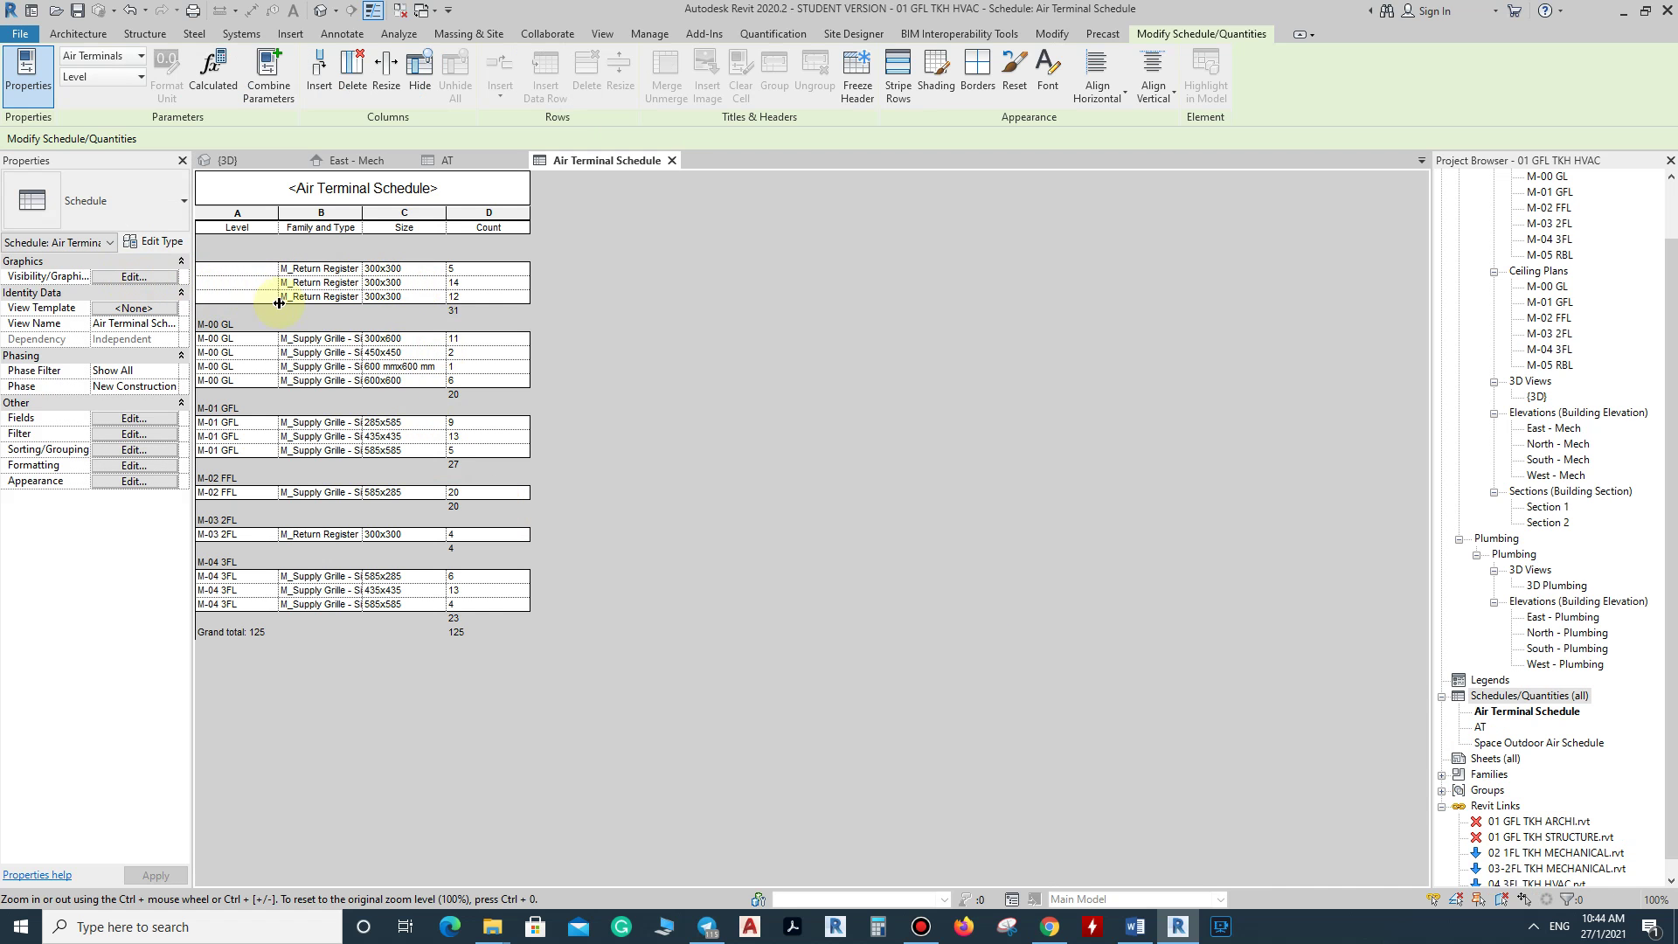
left_click_drag(277, 213, 716, 213)
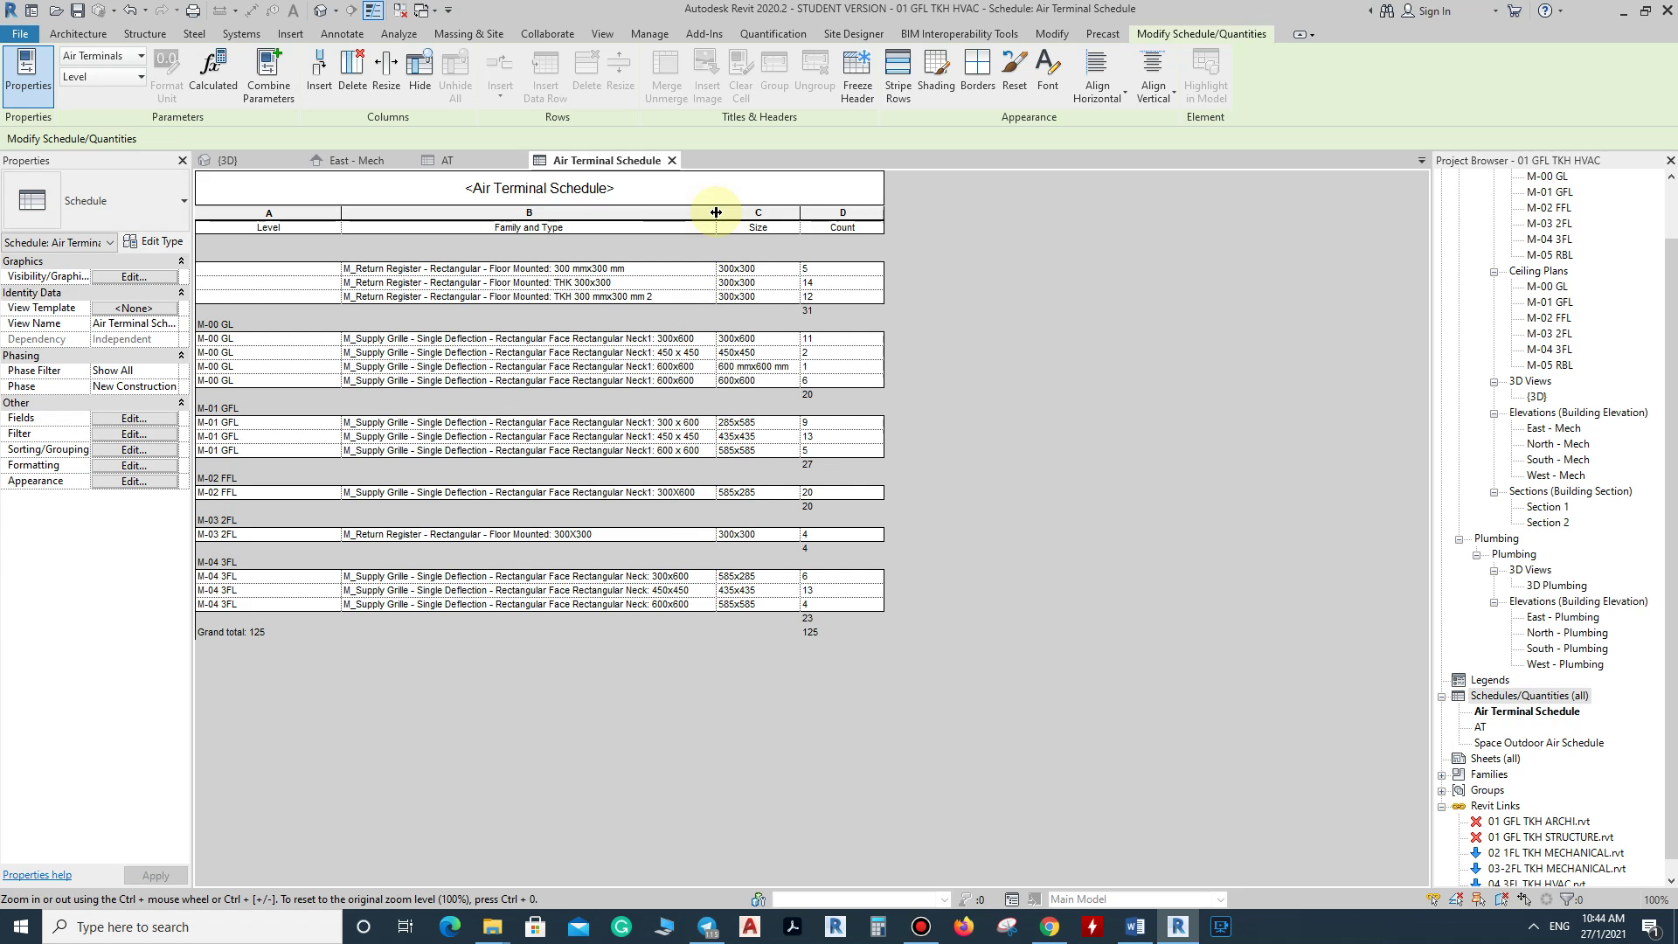